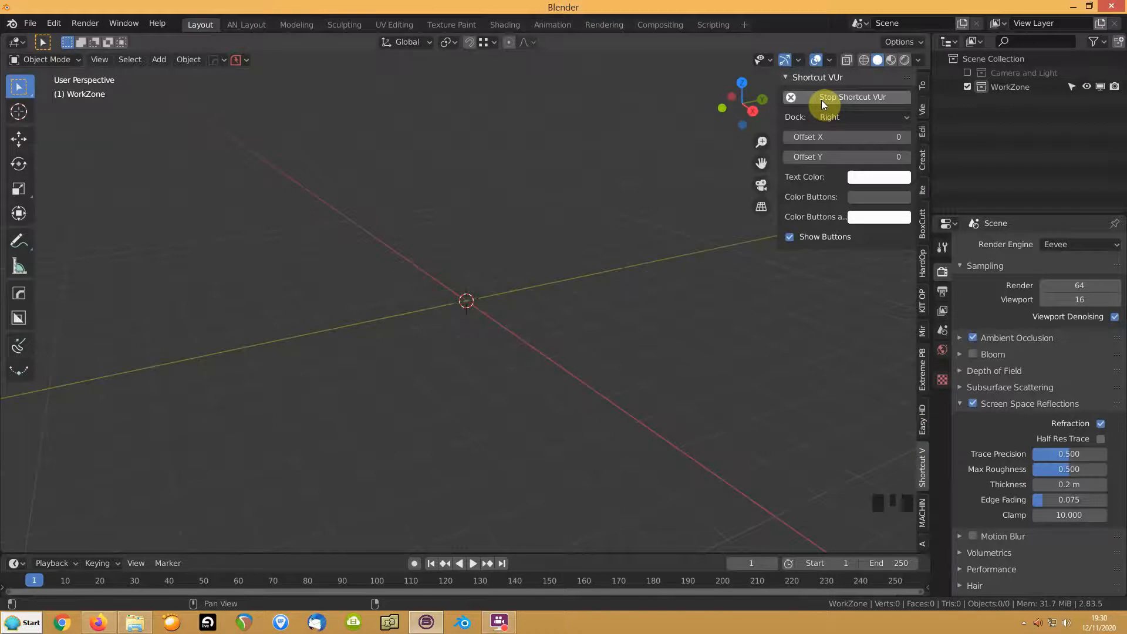
Set the Shortcut VUr display offsets to 1297 in X and 609 in Y, and hide the sidebar.
{"action": "left_click_drag", "start_coordinate": [823, 136], "coordinate": [1124, 136]}
{"action": "left_click_drag", "start_coordinate": [810, 157], "coordinate": [910, 157]}
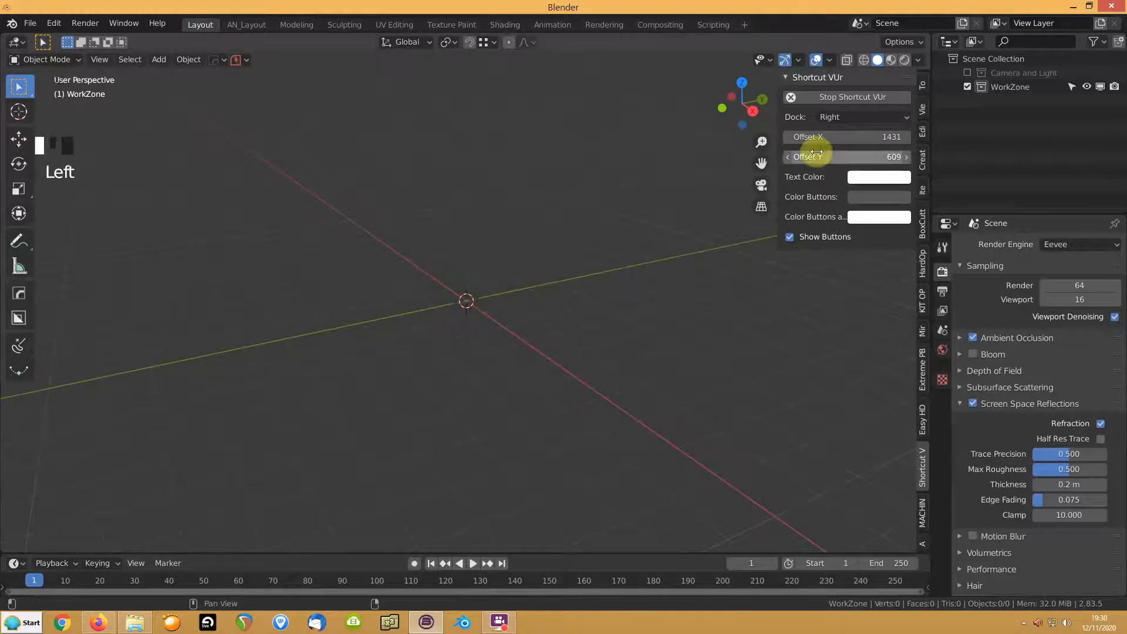
{"action": "left_click_drag", "start_coordinate": [819, 138], "coordinate": [775, 148]}
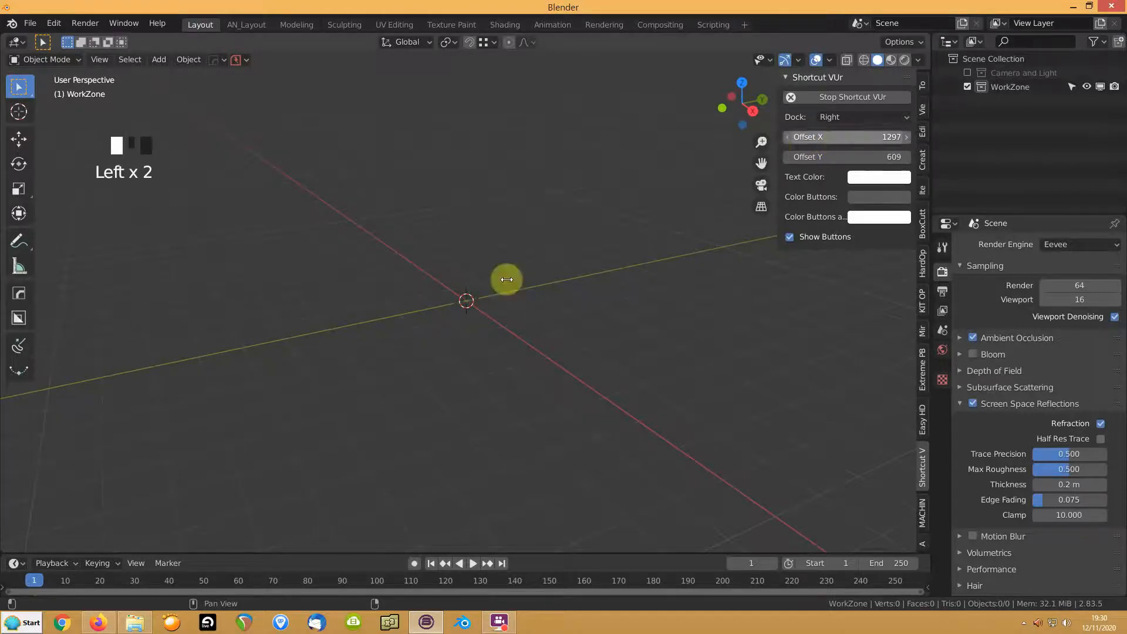
{"action": "key", "text": "n"}
Add a Monkey mesh to the empty scene.
{"action": "key", "text": "shift+a"}
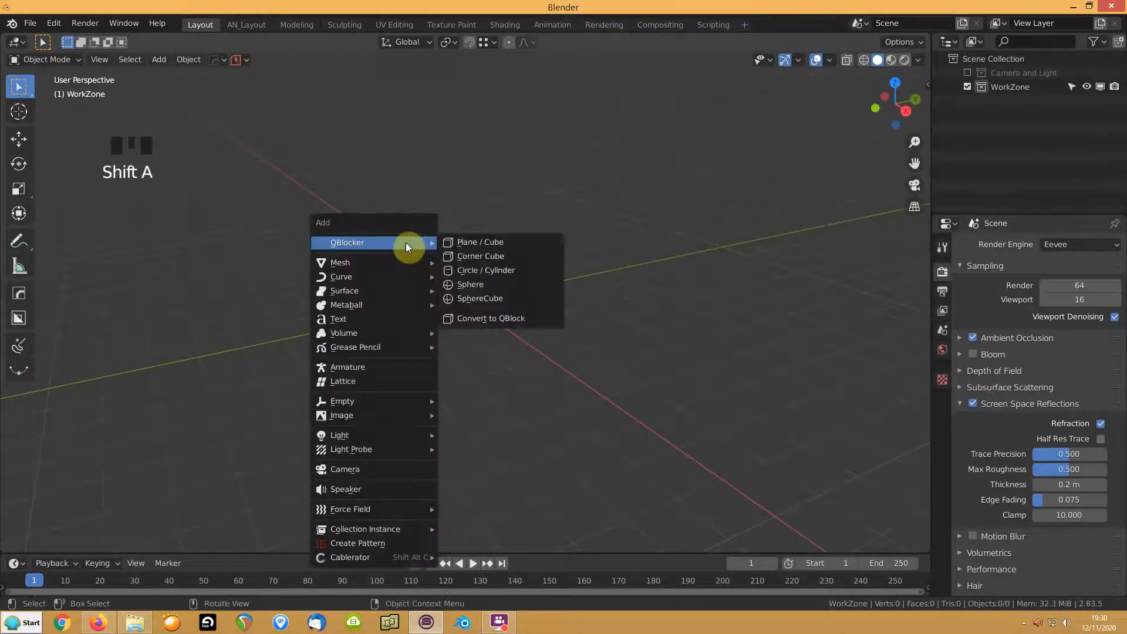
{"action": "mouse_move", "coordinate": [418, 261]}
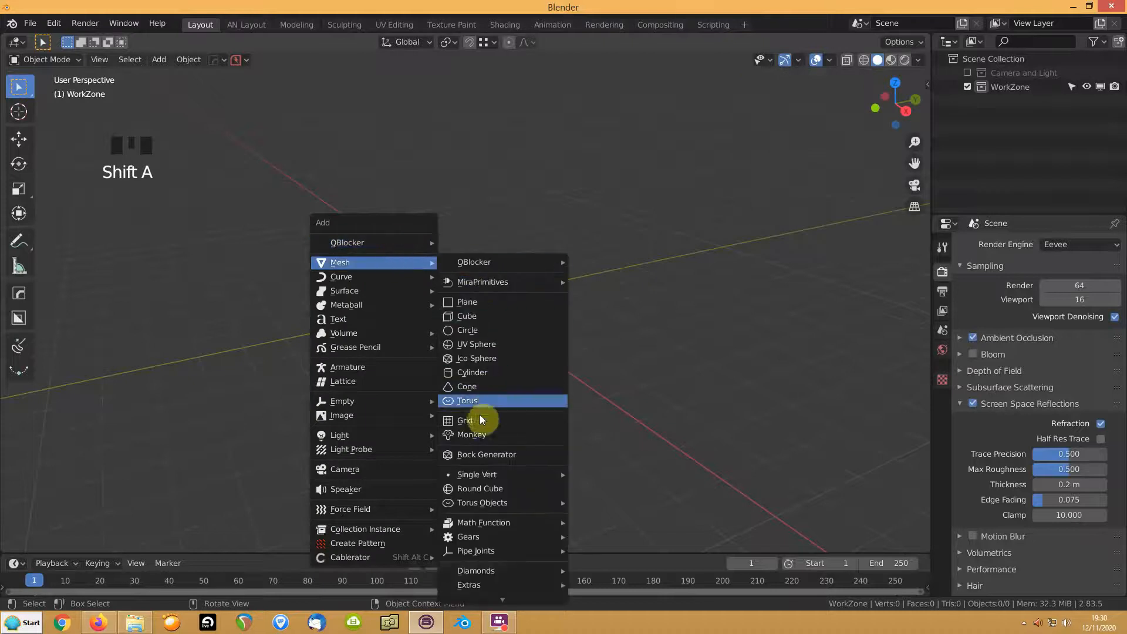
{"action": "left_click", "coordinate": [478, 432]}
{"action": "scroll", "coordinate": [459, 303], "scroll_direction": "up", "scroll_amount": 10}
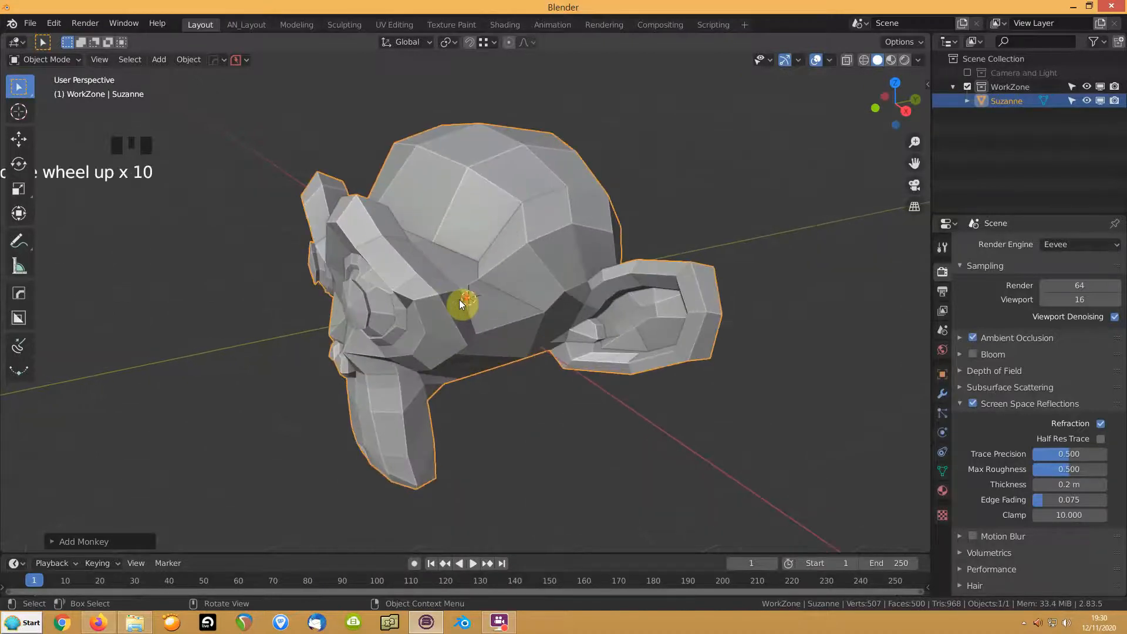
Give the monkey a level 2 subdivision and convert its visual geometry to real mesh.
{"action": "key", "text": "ctrl+2"}
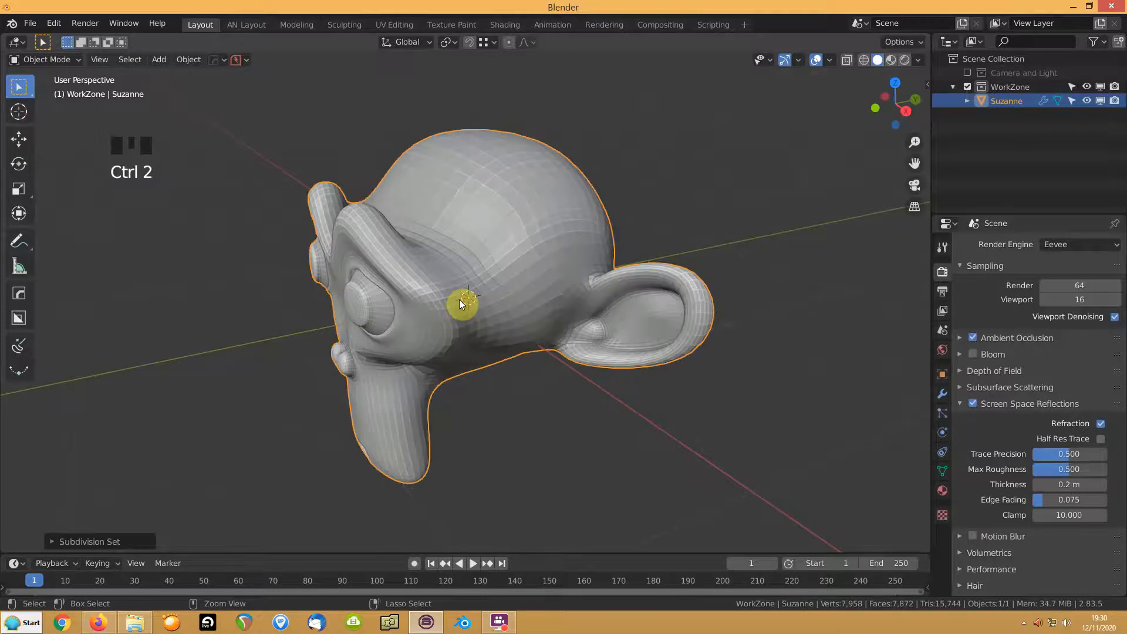
{"action": "key", "text": "ctrl+a"}
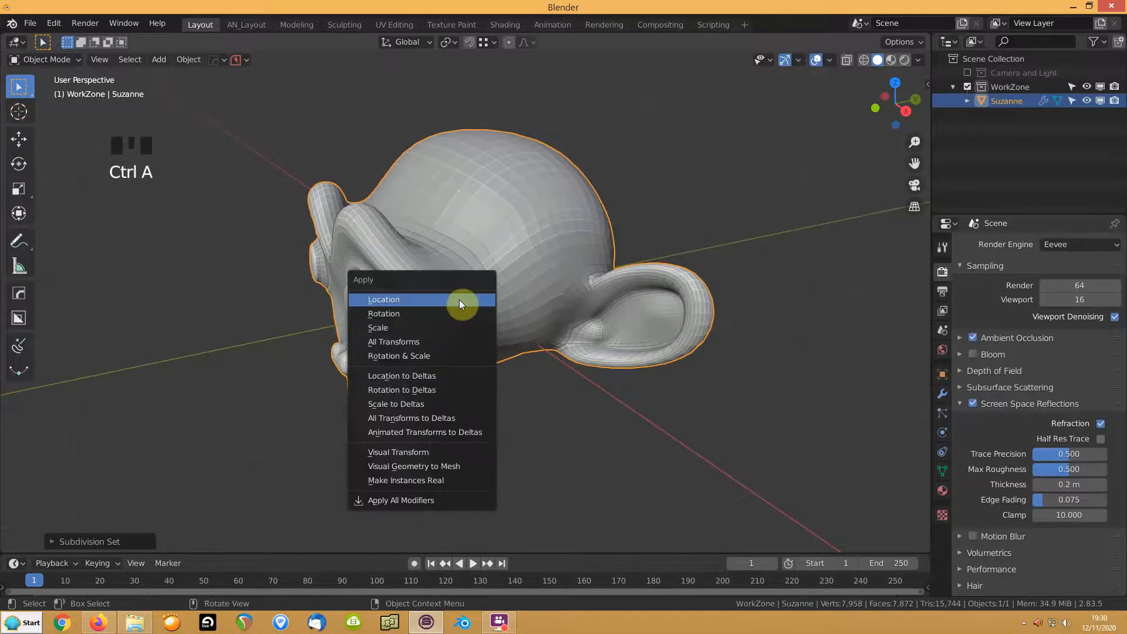
{"action": "left_click", "coordinate": [432, 466]}
{"action": "middle_click_drag", "start_coordinate": [415, 380], "coordinate": [450, 371]}
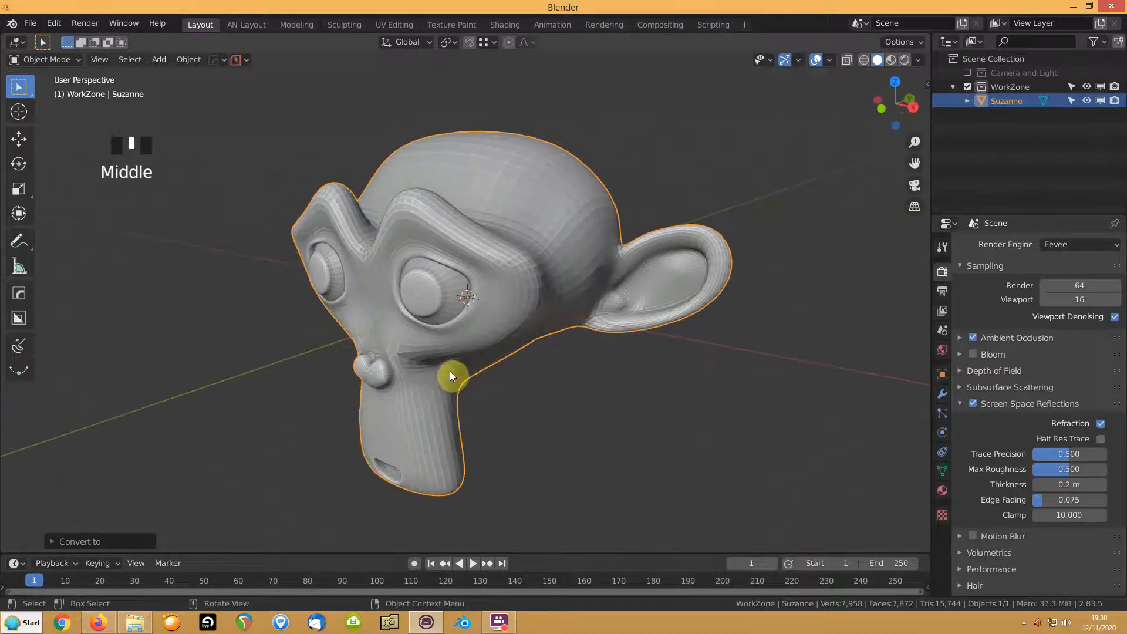
Unwrap the whole monkey mesh in Edit Mode within the UV Editing workspace.
{"action": "key", "text": "Tab"}
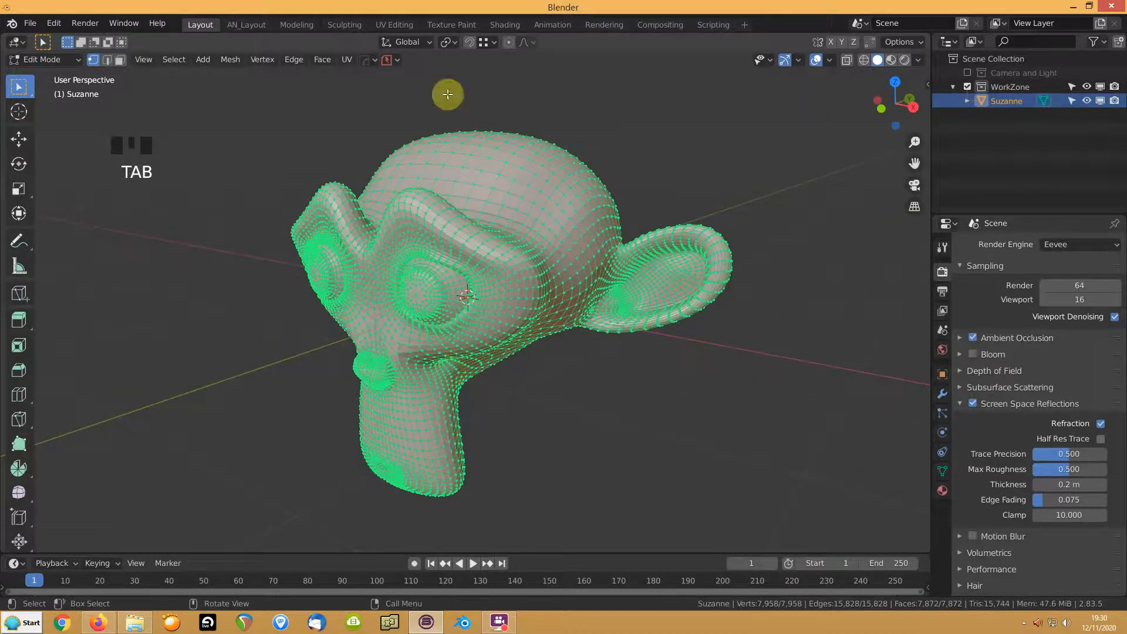
{"action": "left_click", "coordinate": [402, 25]}
{"action": "scroll", "coordinate": [639, 292], "scroll_direction": "up", "scroll_amount": 10}
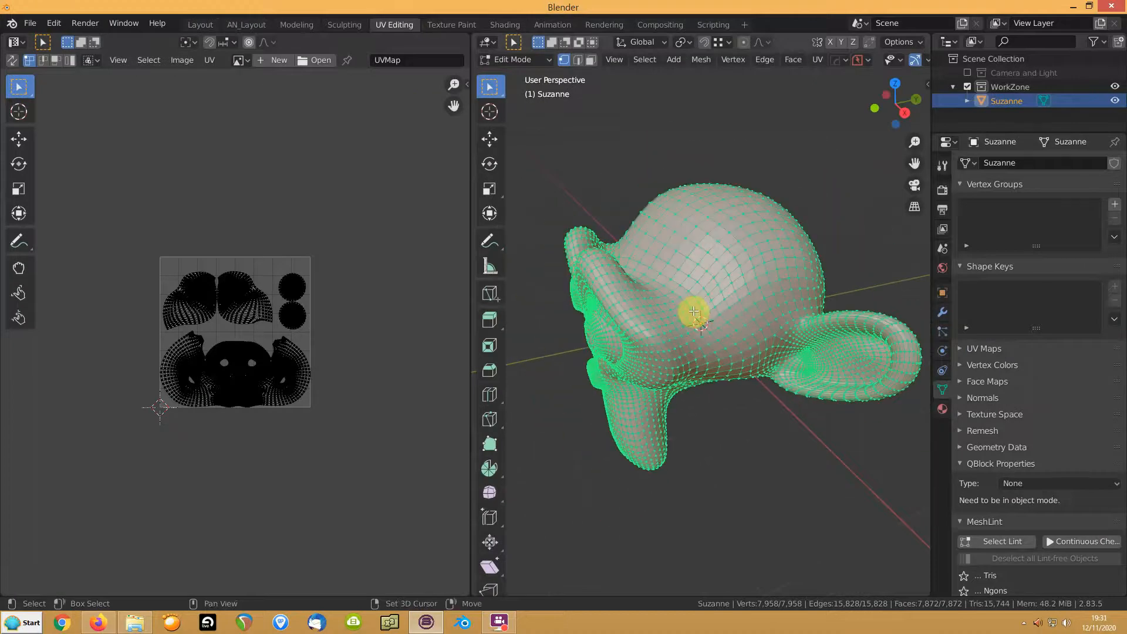
{"action": "key", "text": "u"}
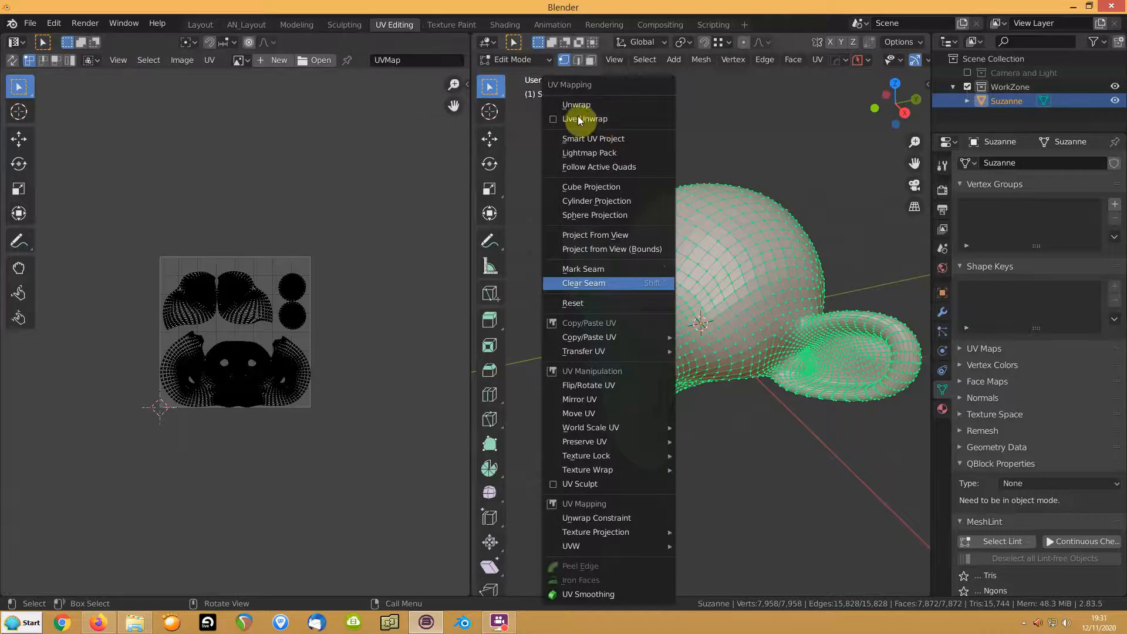
{"action": "left_click", "coordinate": [569, 110]}
{"action": "scroll", "coordinate": [301, 346], "scroll_direction": "up", "scroll_amount": 4}
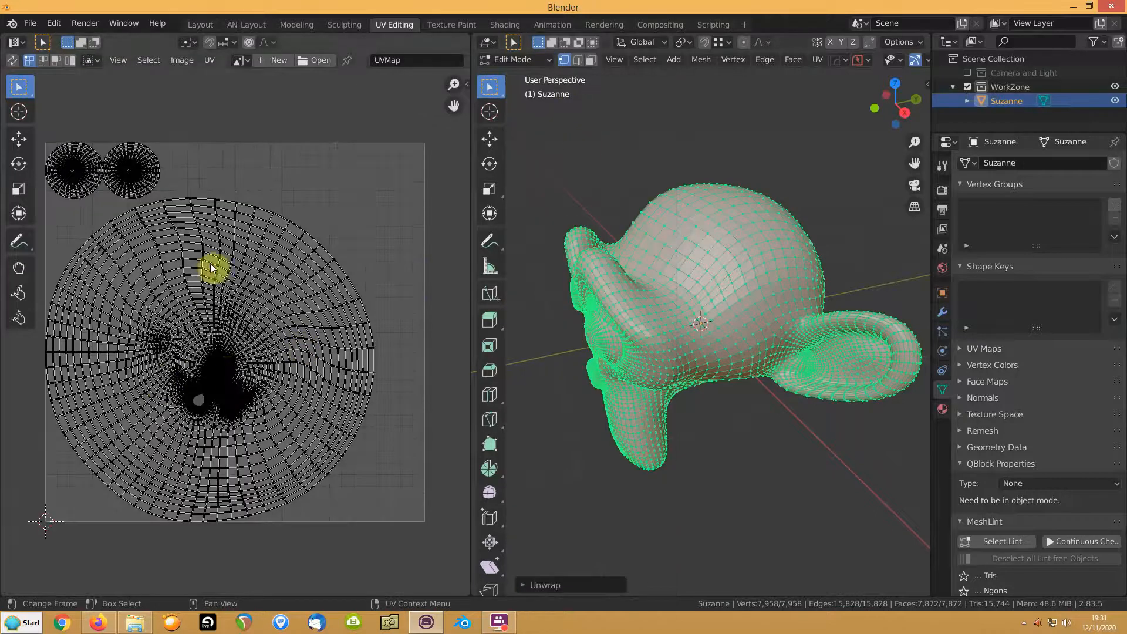
{"action": "left_click", "coordinate": [734, 343]}
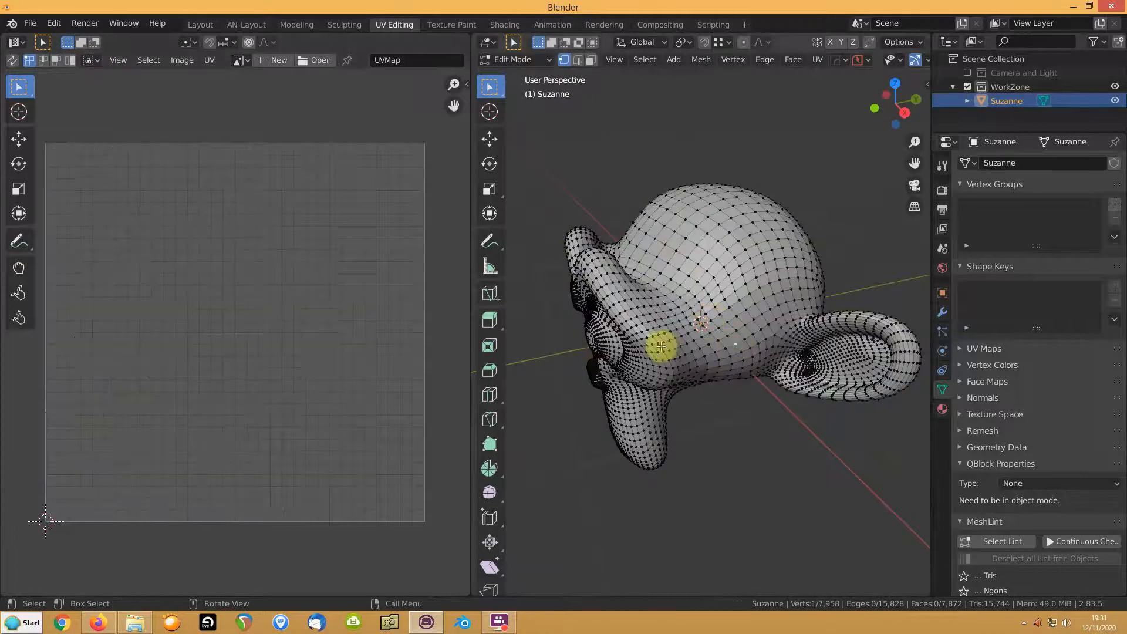
{"action": "middle_click_drag", "start_coordinate": [574, 384], "coordinate": [604, 348]}
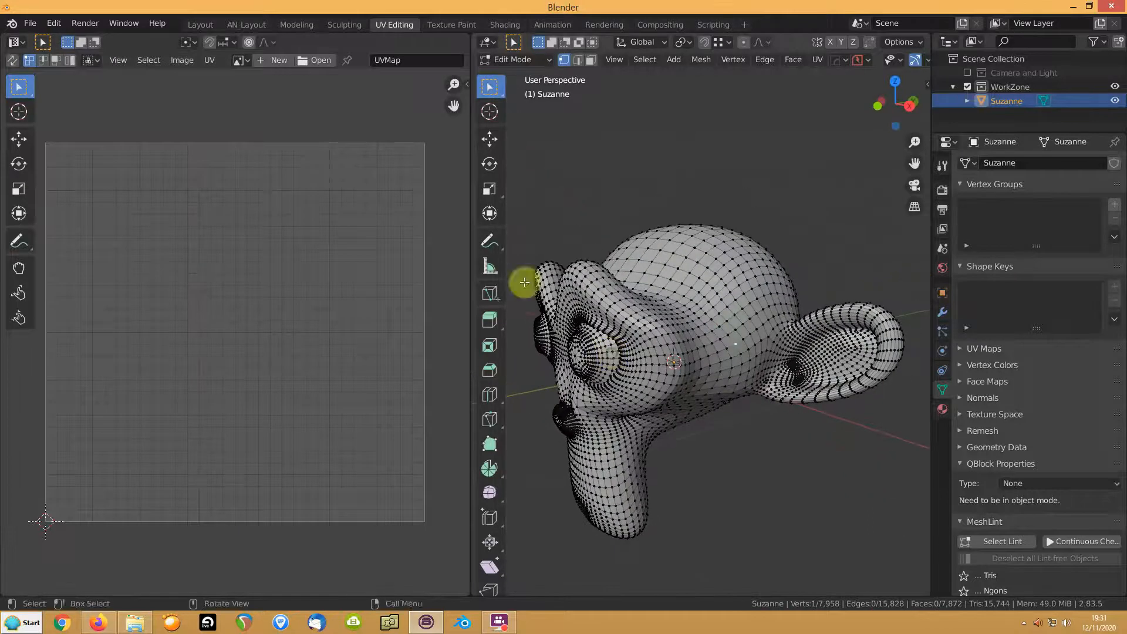
Return to the Layout workspace and put the monkey in Edit Mode with face selection.
{"action": "left_click", "coordinate": [205, 26]}
{"action": "scroll", "coordinate": [421, 235], "scroll_direction": "up", "scroll_amount": 2}
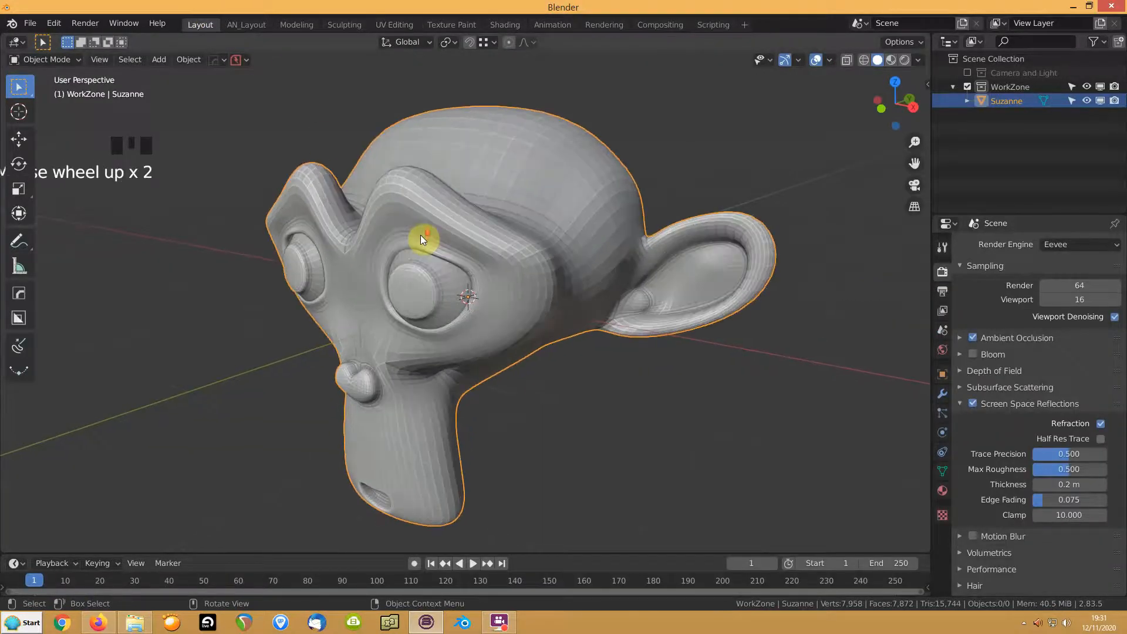
{"action": "key", "text": "Tab"}
{"action": "scroll", "coordinate": [501, 249], "scroll_direction": "up", "scroll_amount": 1}
{"action": "middle_click_drag", "start_coordinate": [536, 234], "coordinate": [415, 264]}
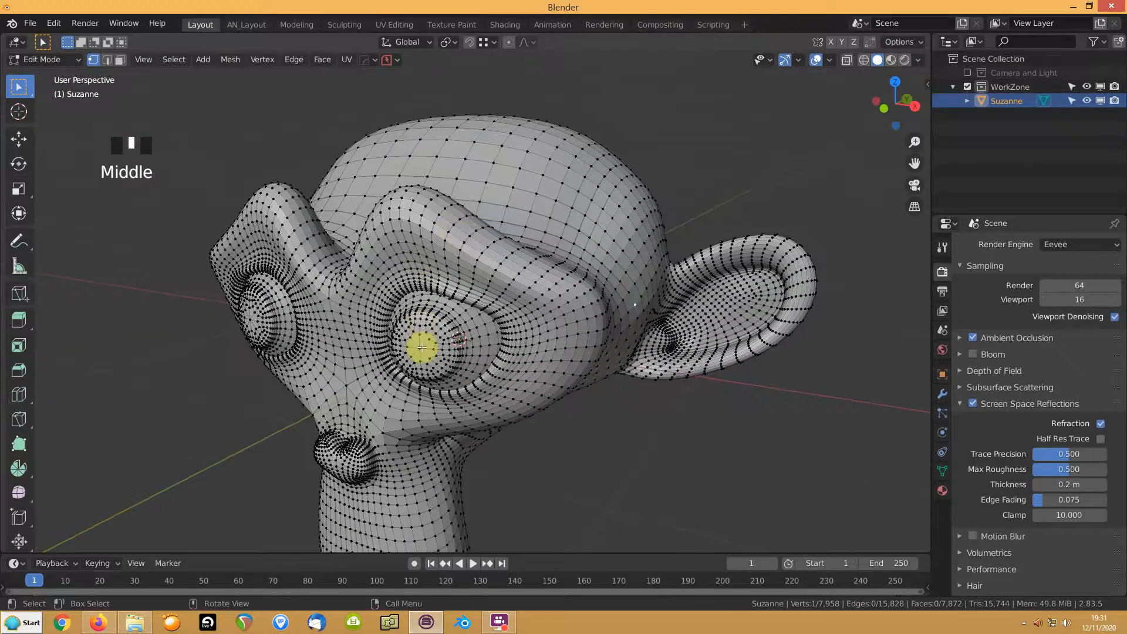
{"action": "scroll", "coordinate": [604, 181], "scroll_direction": "up", "scroll_amount": 1}
{"action": "scroll", "coordinate": [624, 238], "scroll_direction": "down", "scroll_amount": 1}
{"action": "middle_click_drag", "start_coordinate": [624, 239], "coordinate": [566, 257]}
{"action": "scroll", "coordinate": [604, 244], "scroll_direction": "up", "scroll_amount": 5}
{"action": "scroll", "coordinate": [615, 200], "scroll_direction": "down", "scroll_amount": 3}
{"action": "key", "text": "3"}
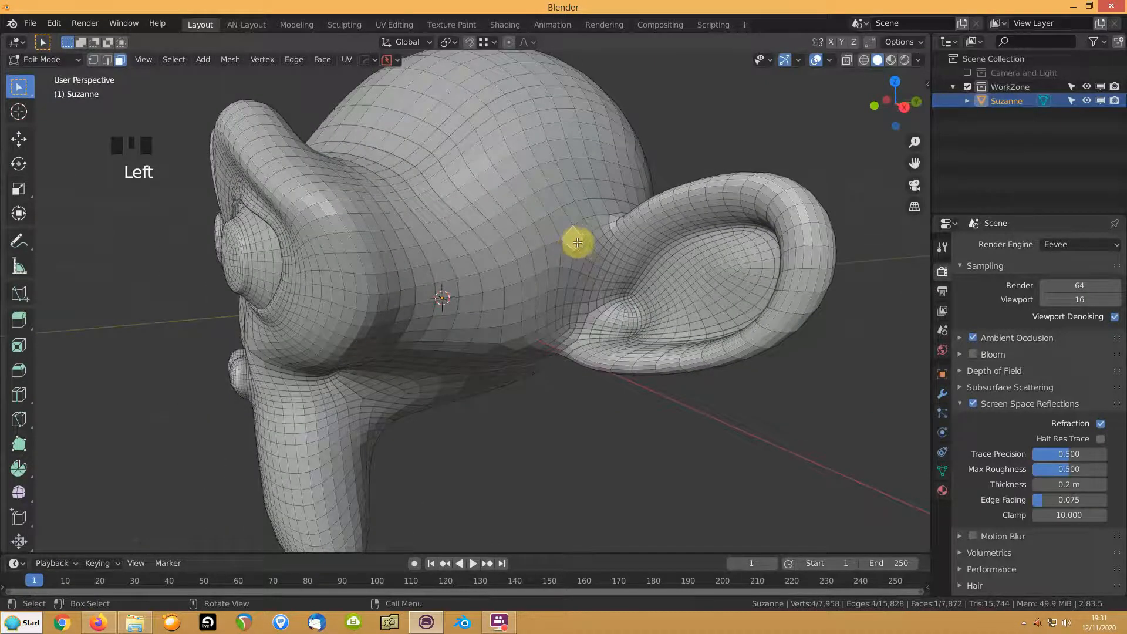
Try selecting faces in front of the ear with a grown shortest path and with face loops.
{"action": "left_click", "coordinate": [561, 325], "text": "ctrl"}
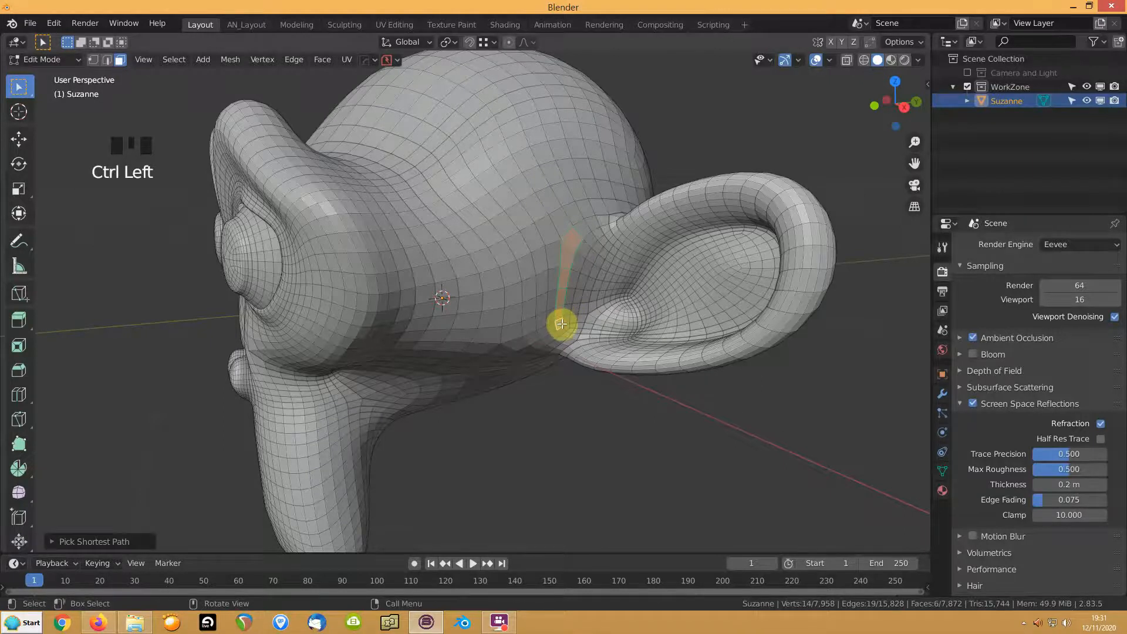
{"action": "key", "text": "ctrl+KP_Add"}
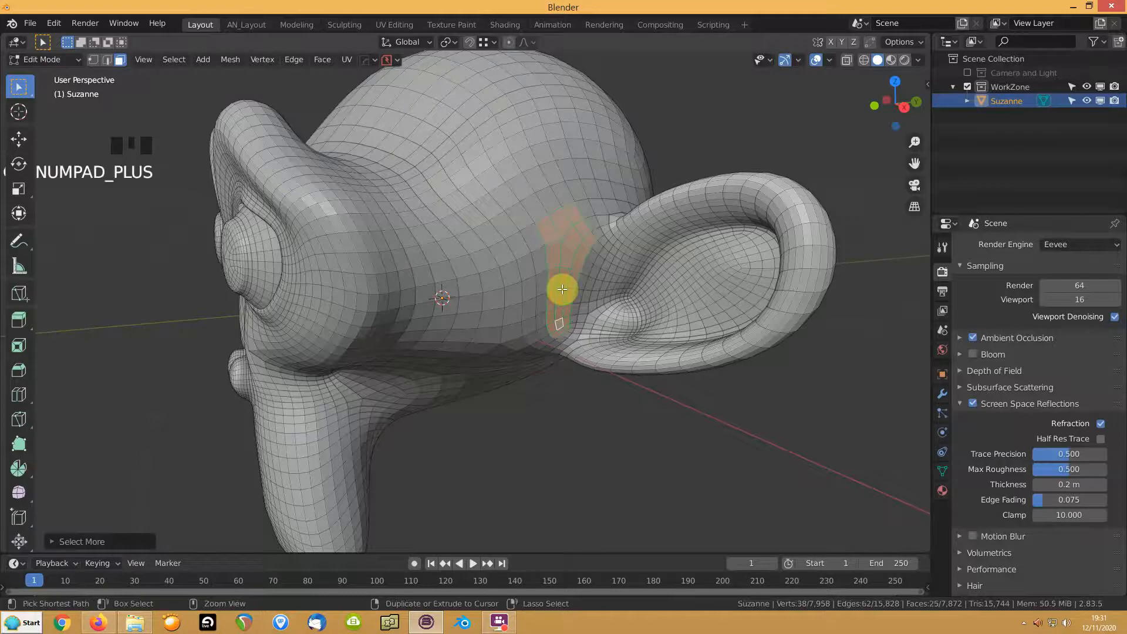
{"action": "left_click", "coordinate": [586, 267]}
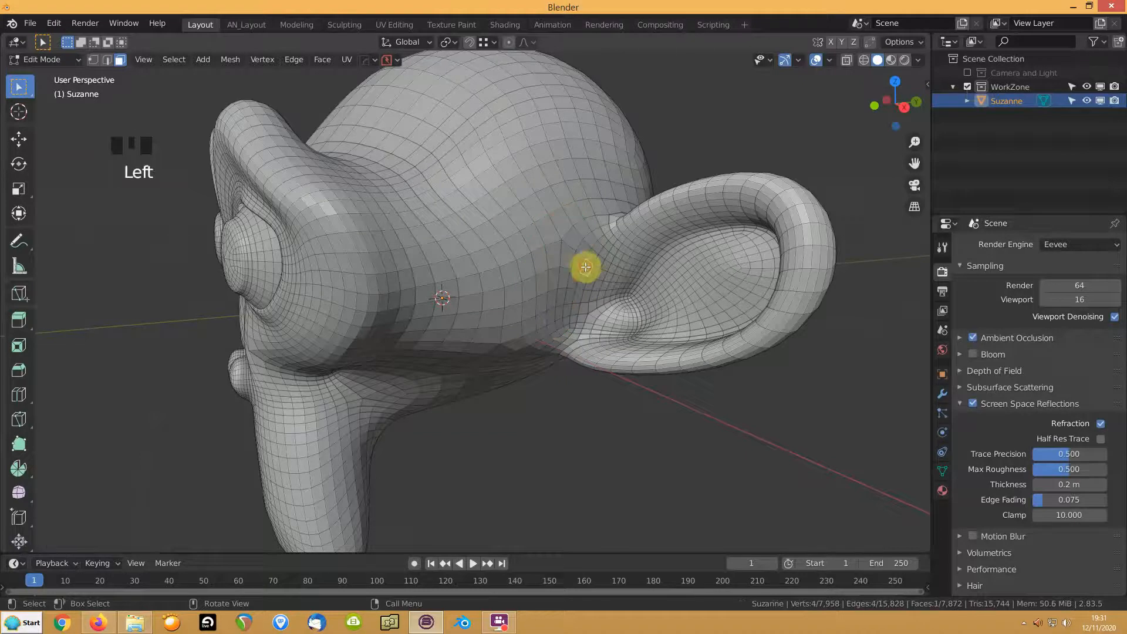
{"action": "left_click", "coordinate": [583, 274], "text": "alt"}
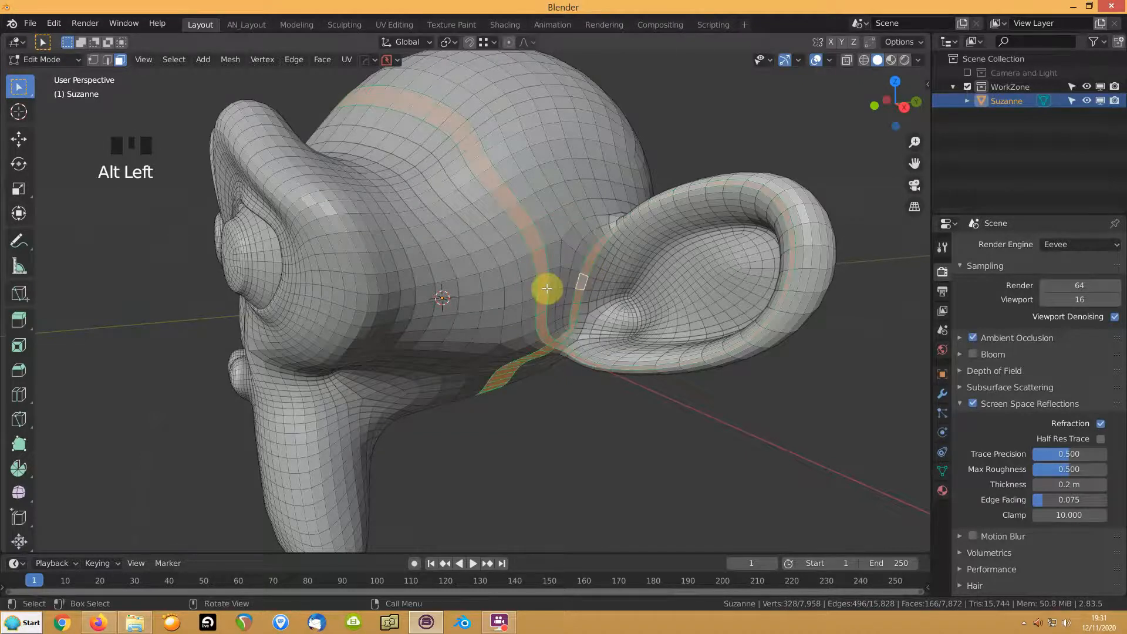
{"action": "key", "text": "ctrl+z"}
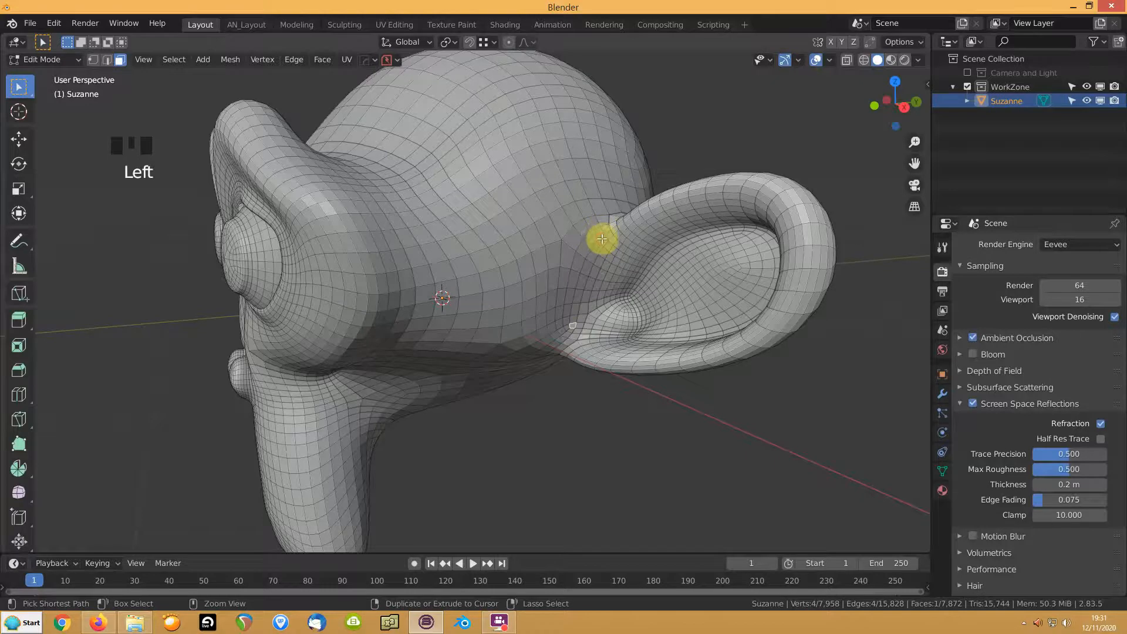
Select a path of faces running up the front of the ear's base and over its top.
{"action": "left_click", "coordinate": [600, 240], "text": "ctrl"}
{"action": "middle_click_drag", "start_coordinate": [603, 239], "coordinate": [640, 264]}
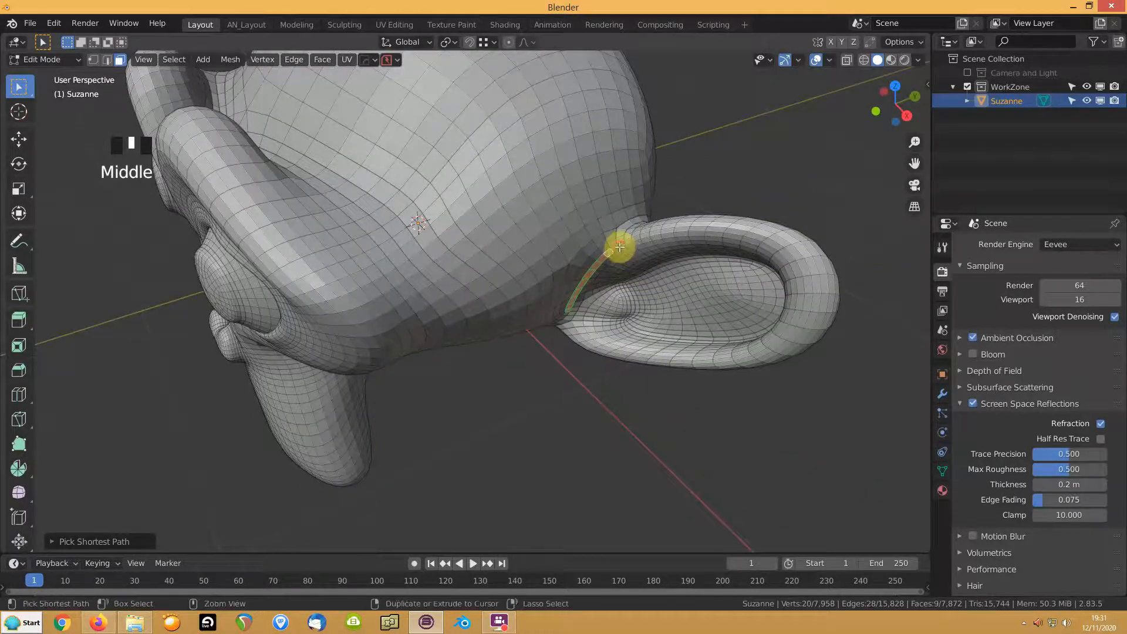
{"action": "left_click", "coordinate": [621, 247], "text": "ctrl"}
{"action": "middle_click_drag", "start_coordinate": [625, 226], "coordinate": [616, 253]}
{"action": "left_click", "coordinate": [613, 258], "text": "shift"}
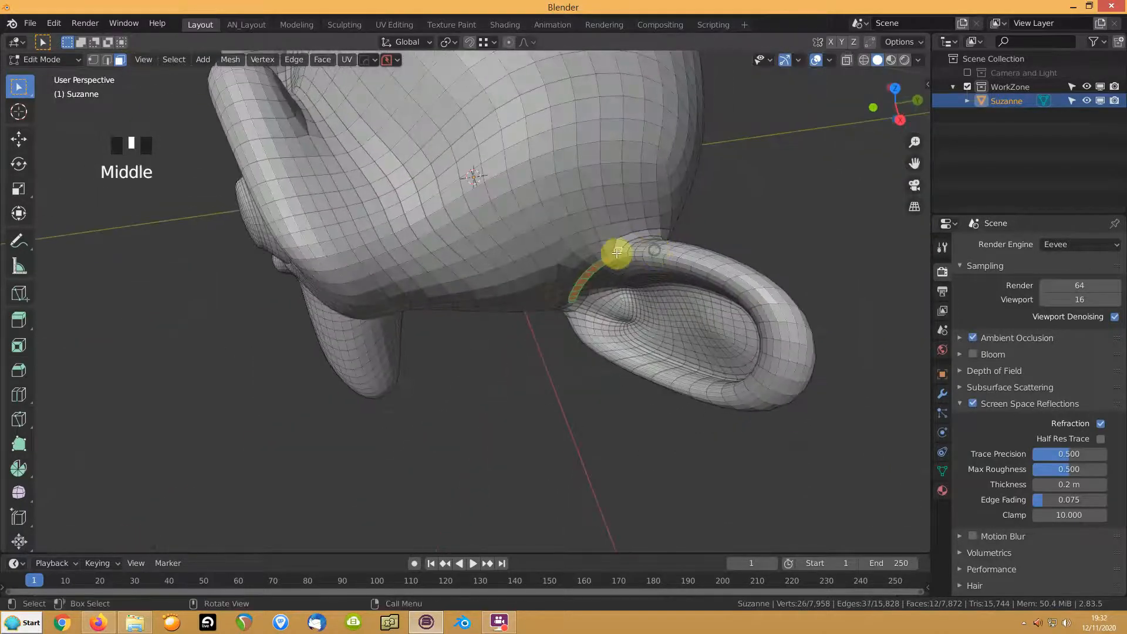
{"action": "left_click", "coordinate": [692, 250], "text": "ctrl"}
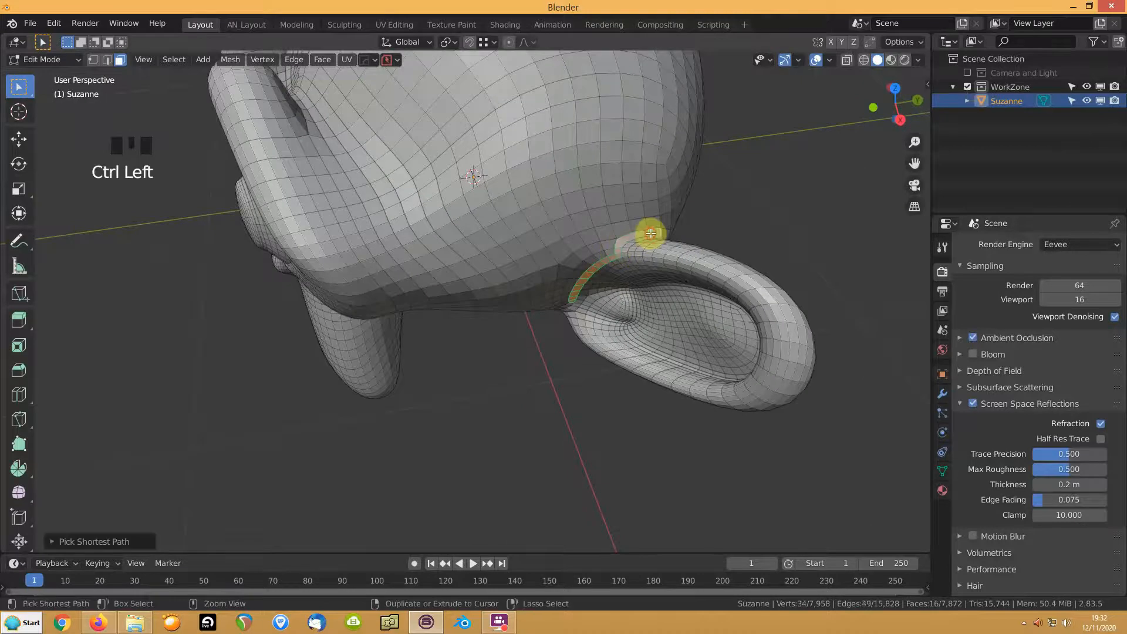
Extend the face path down behind the ear and around the bottom of its base.
{"action": "middle_click_drag", "start_coordinate": [704, 252], "coordinate": [649, 292]}
{"action": "left_click", "coordinate": [642, 355], "text": "ctrl"}
{"action": "middle_click_drag", "start_coordinate": [642, 356], "coordinate": [655, 327]}
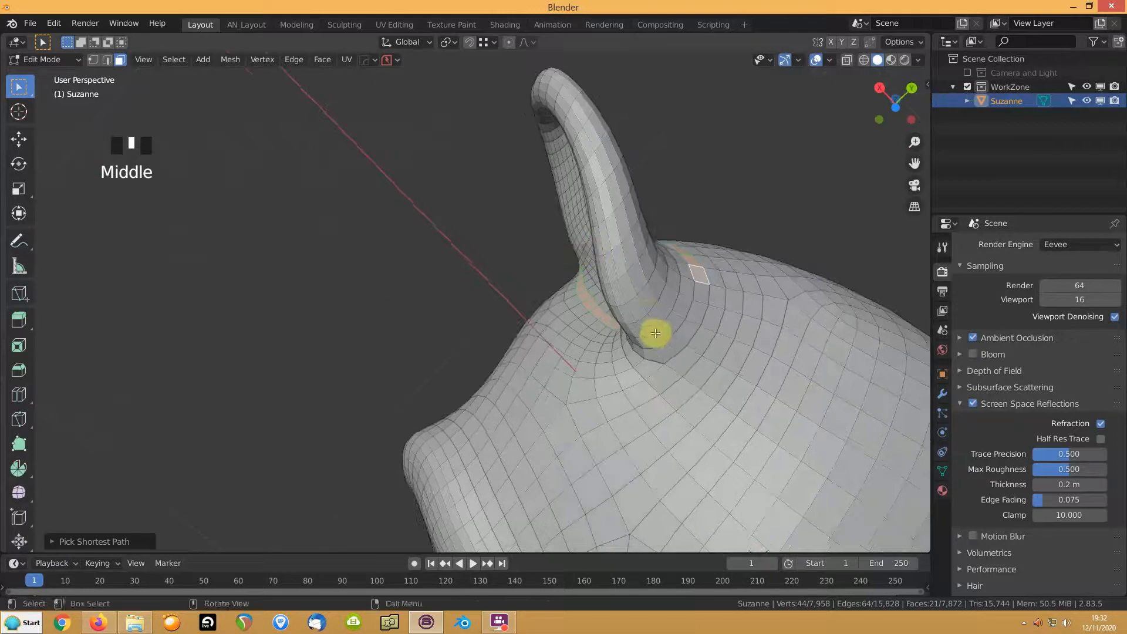
{"action": "left_click", "coordinate": [656, 358], "text": "ctrl"}
{"action": "middle_click_drag", "start_coordinate": [531, 255], "coordinate": [629, 370]}
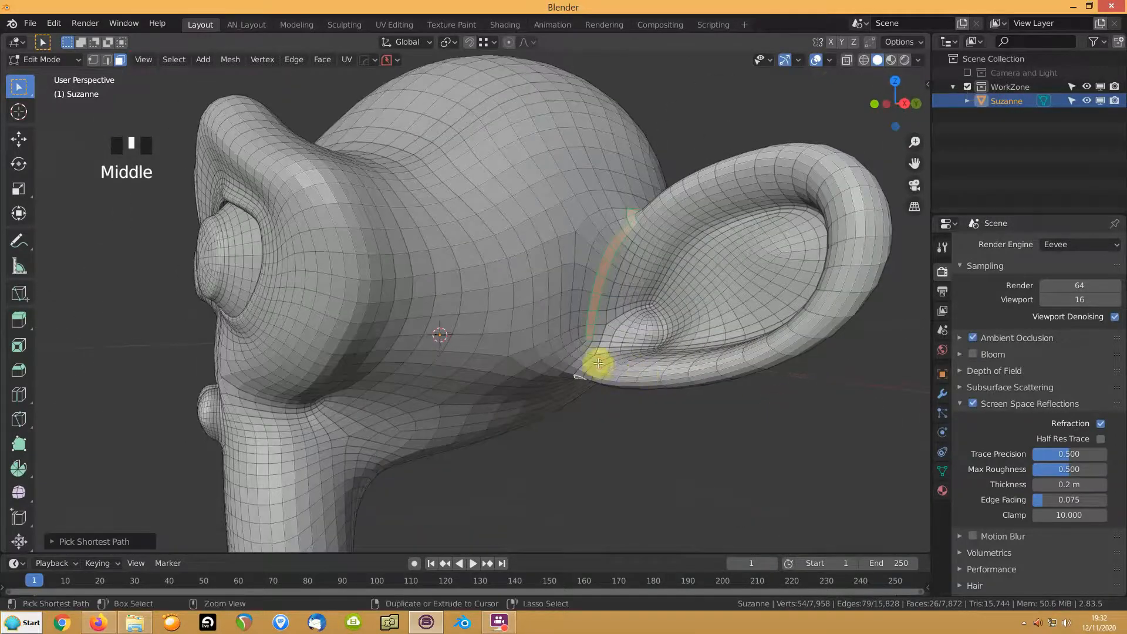
{"action": "left_click", "coordinate": [592, 360], "text": "ctrl"}
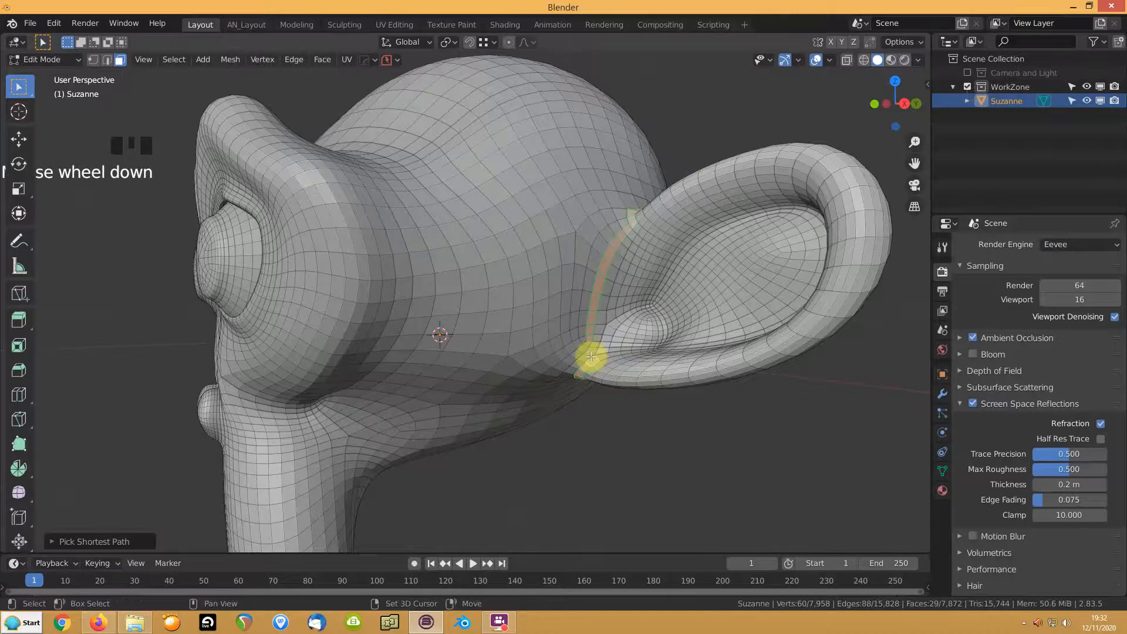
Add the missing individual faces under the ear to close the selected ring around its base.
{"action": "middle_click_drag", "start_coordinate": [596, 354], "coordinate": [592, 368]}
{"action": "scroll", "coordinate": [592, 367], "scroll_direction": "up", "scroll_amount": 4}
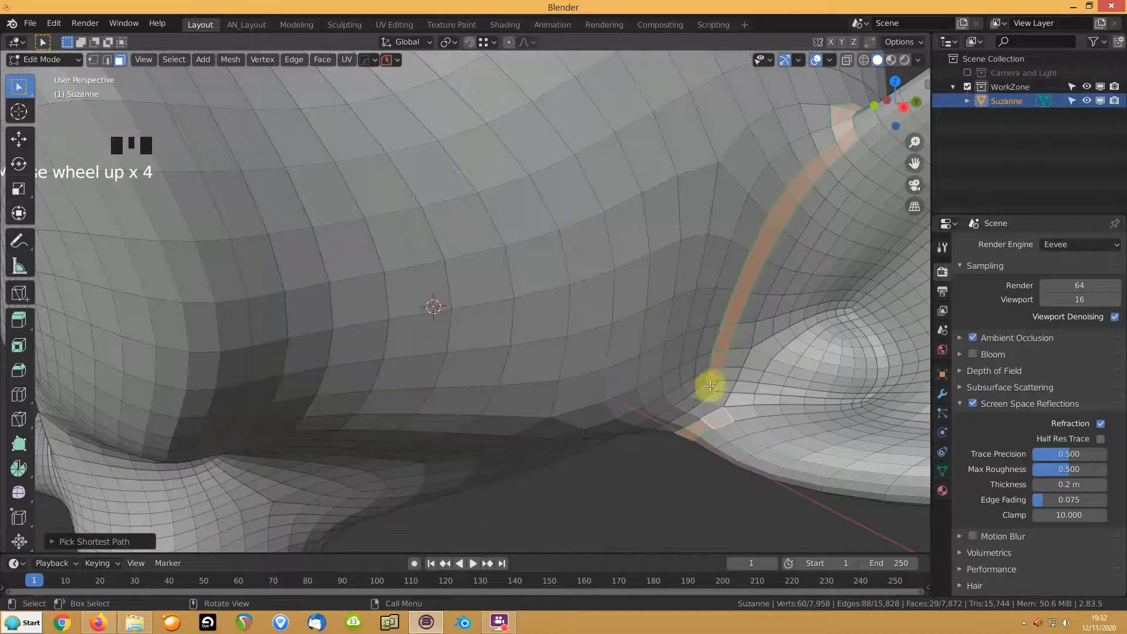
{"action": "left_click", "coordinate": [700, 389], "text": "shift"}
{"action": "left_click", "coordinate": [697, 398], "text": "shift"}
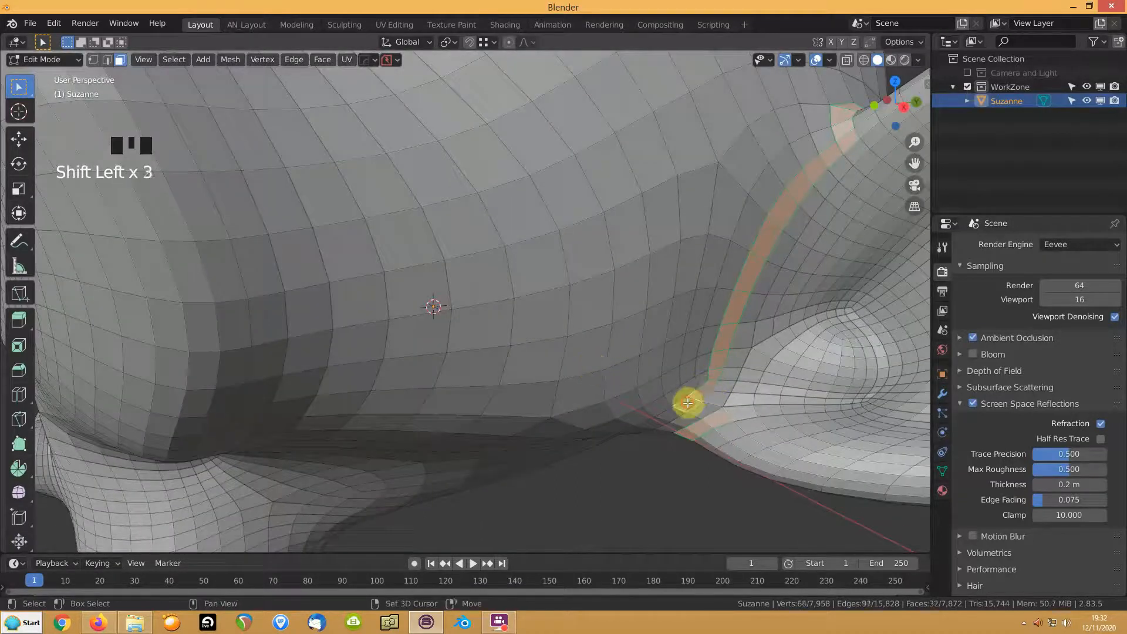
{"action": "left_click", "coordinate": [690, 419], "text": "shift"}
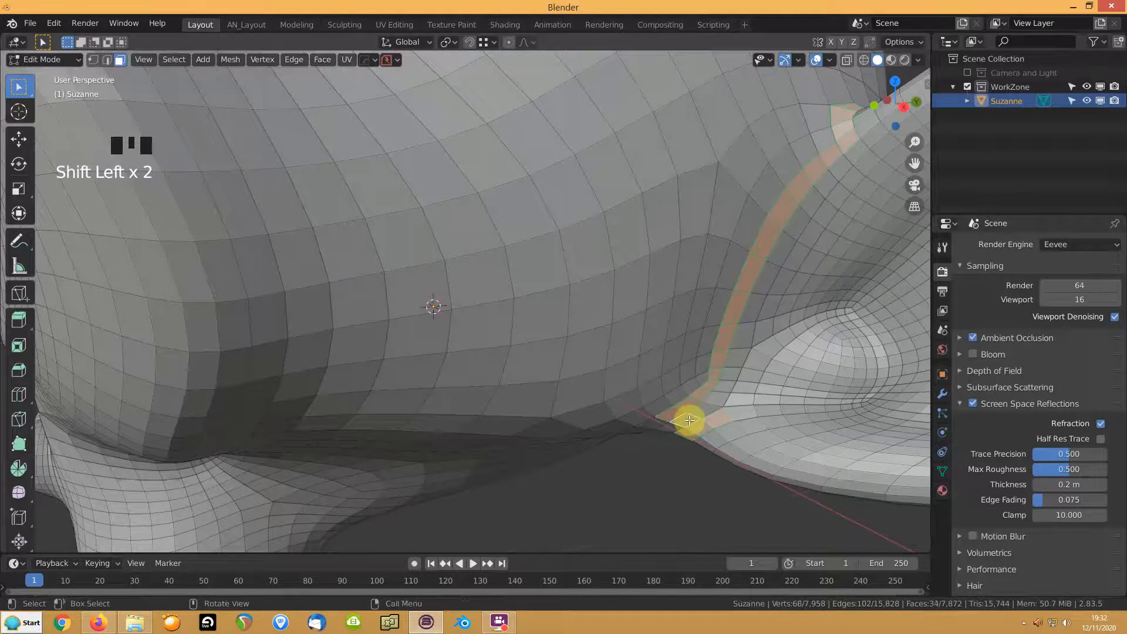
Hide the face ring around the ear's base, and select and hide all linked faces of the isolated ear.
{"action": "key", "text": "h"}
{"action": "scroll", "coordinate": [691, 418], "scroll_direction": "down", "scroll_amount": 3}
{"action": "middle_click_drag", "start_coordinate": [694, 412], "coordinate": [788, 386]}
{"action": "left_click", "coordinate": [745, 286]}
{"action": "key", "text": "l"}
{"action": "key", "text": "h"}
Clear the selection on the head and reveal the hidden faces to get only the ear selected.
{"action": "middle_click_drag", "start_coordinate": [673, 325], "coordinate": [656, 334]}
{"action": "left_click", "coordinate": [597, 314]}
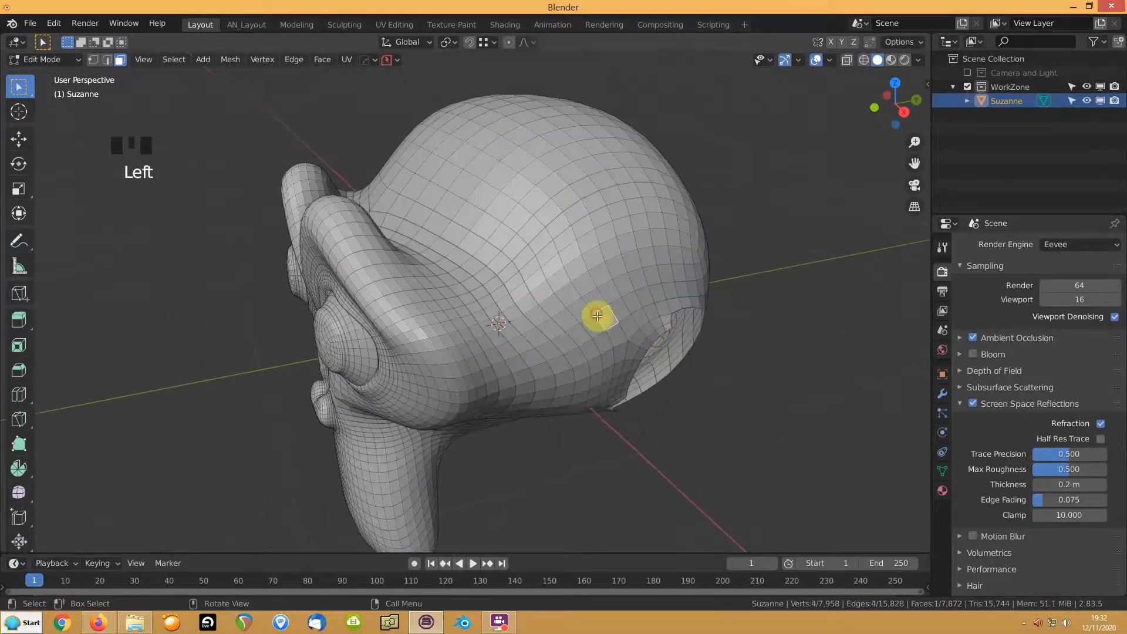
{"action": "key", "text": "alt+a"}
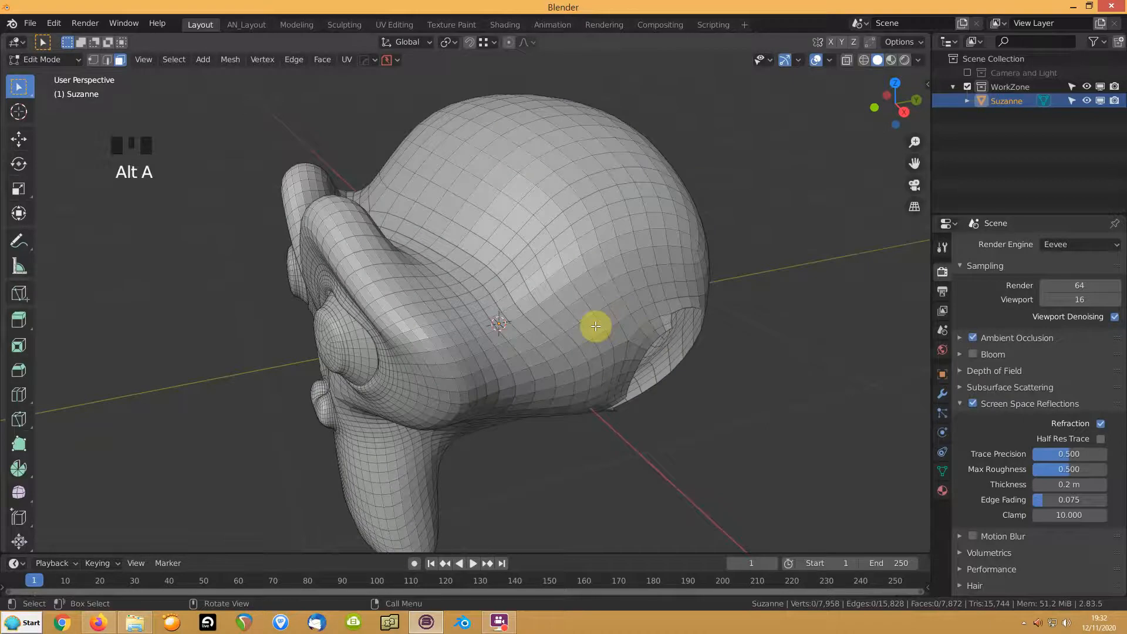
{"action": "key", "text": "alt+h"}
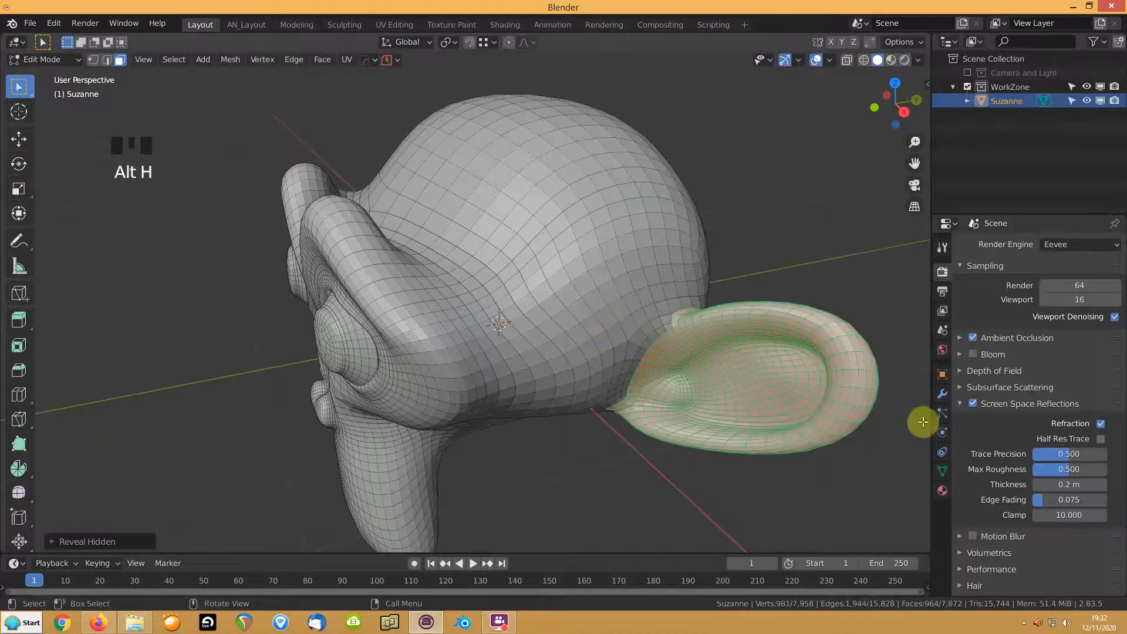
In the mesh data settings, add a vertex group named Ear_R for the selected ear.
{"action": "left_click", "coordinate": [943, 473]}
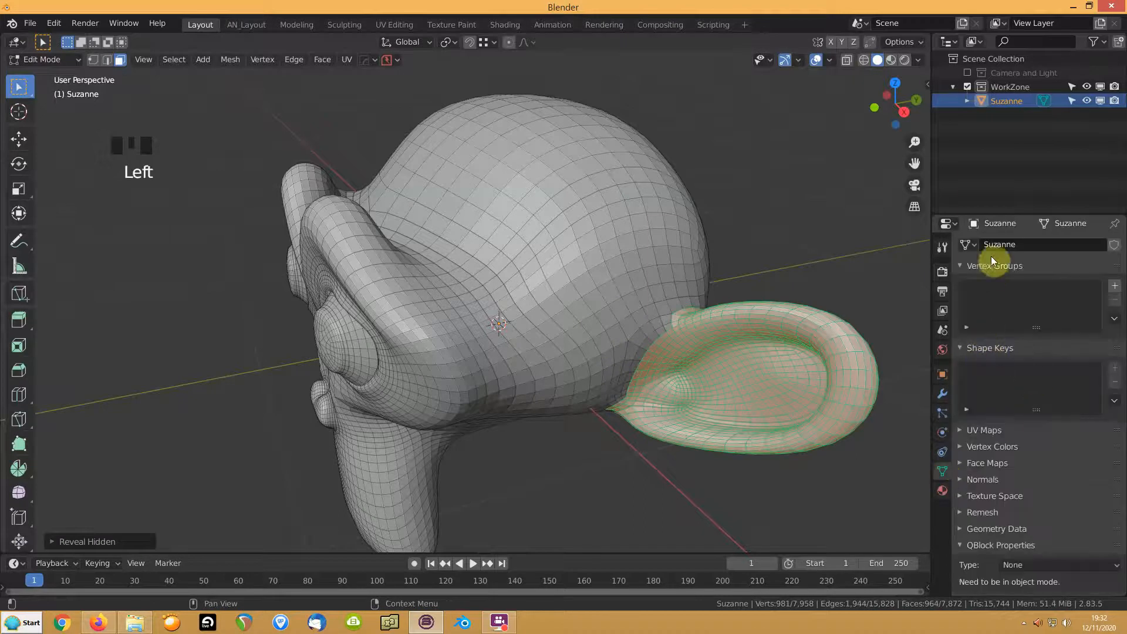
{"action": "left_click", "coordinate": [1114, 286]}
{"action": "left_click", "coordinate": [998, 293]}
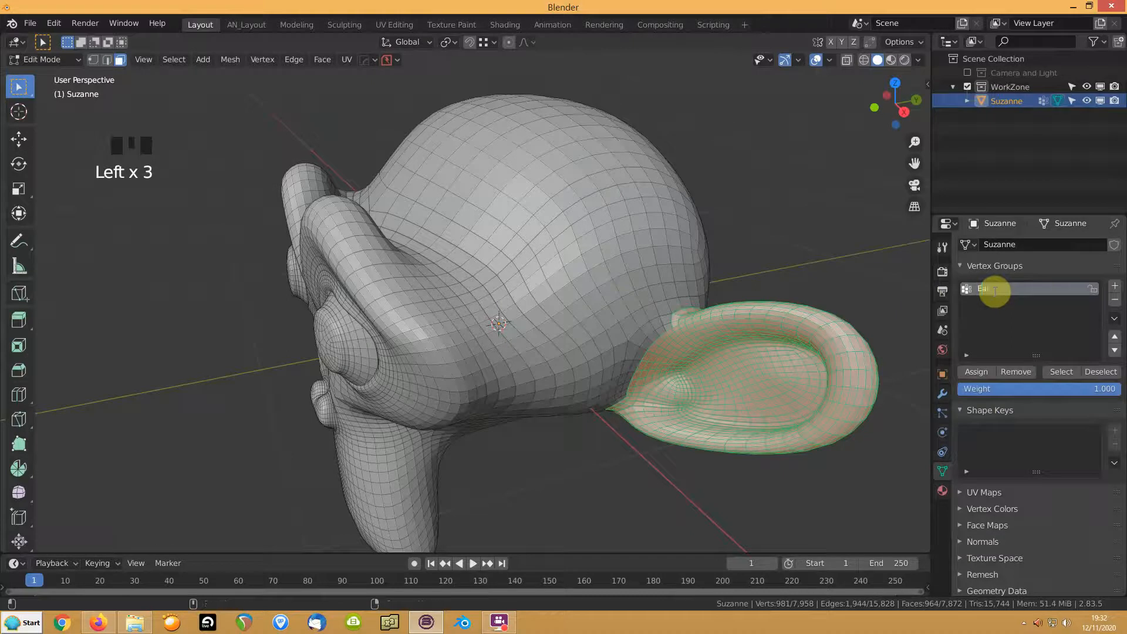
{"action": "left_click", "coordinate": [670, 401]}
Select a shortest path of faces from the side of the near brow along its top and across to the other brow.
{"action": "middle_click_drag", "start_coordinate": [465, 365], "coordinate": [523, 339]}
{"action": "scroll", "coordinate": [402, 373], "scroll_direction": "down", "scroll_amount": 5}
{"action": "middle_click_drag", "start_coordinate": [327, 416], "coordinate": [443, 392], "text": "shift"}
{"action": "middle_click_drag", "start_coordinate": [540, 173], "coordinate": [536, 236]}
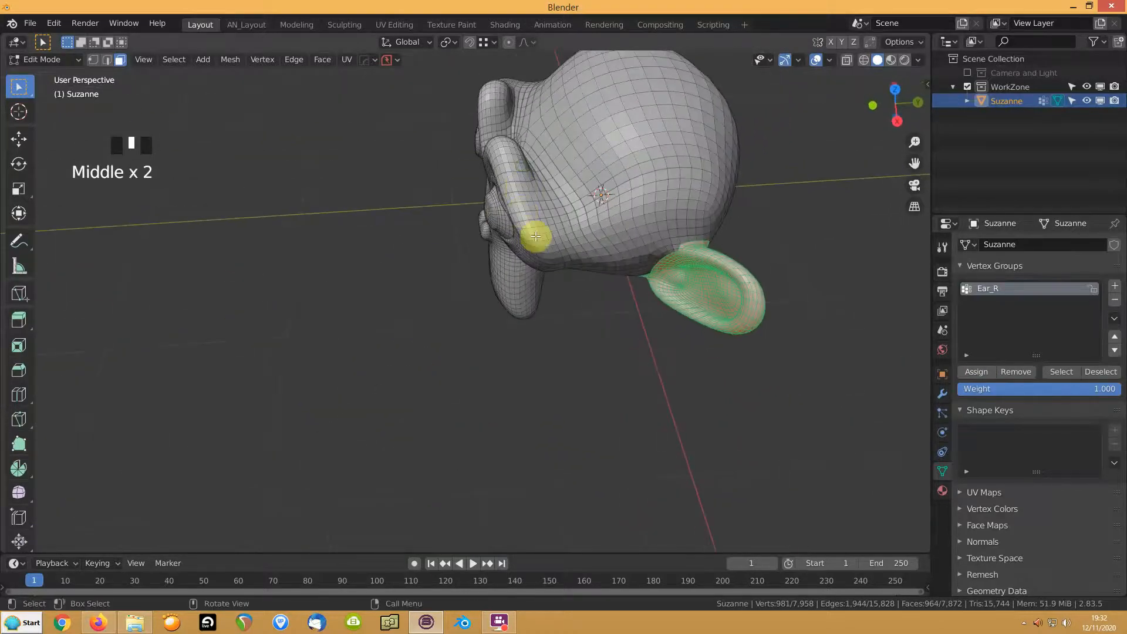
{"action": "left_click", "coordinate": [539, 239]}
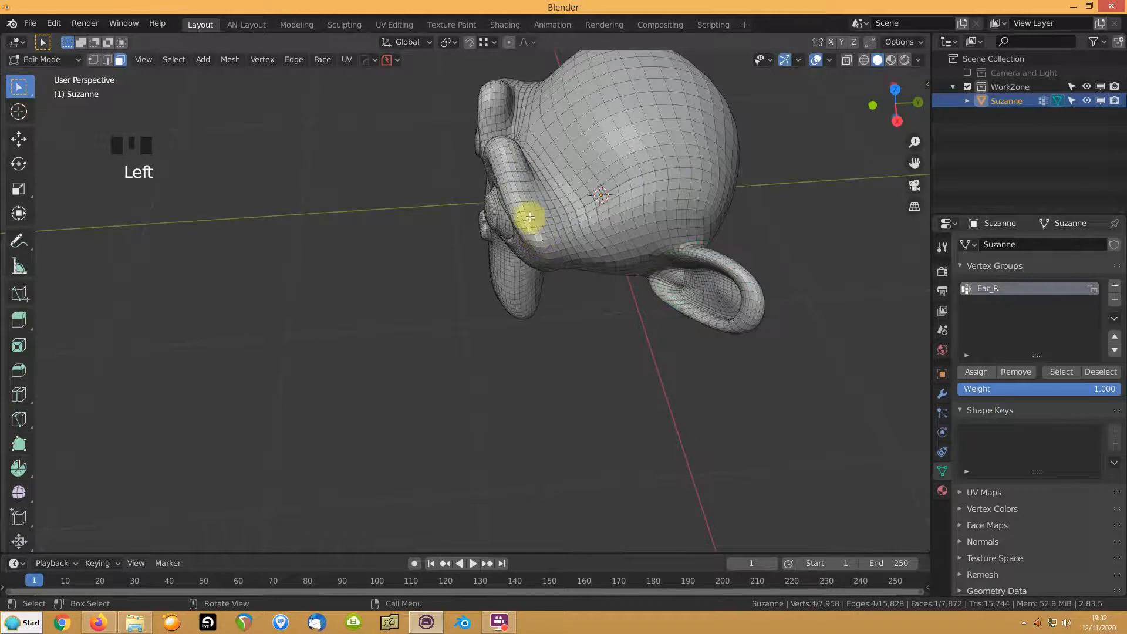
{"action": "left_click", "coordinate": [501, 148], "text": "ctrl"}
{"action": "middle_click_drag", "start_coordinate": [500, 149], "coordinate": [634, 186]}
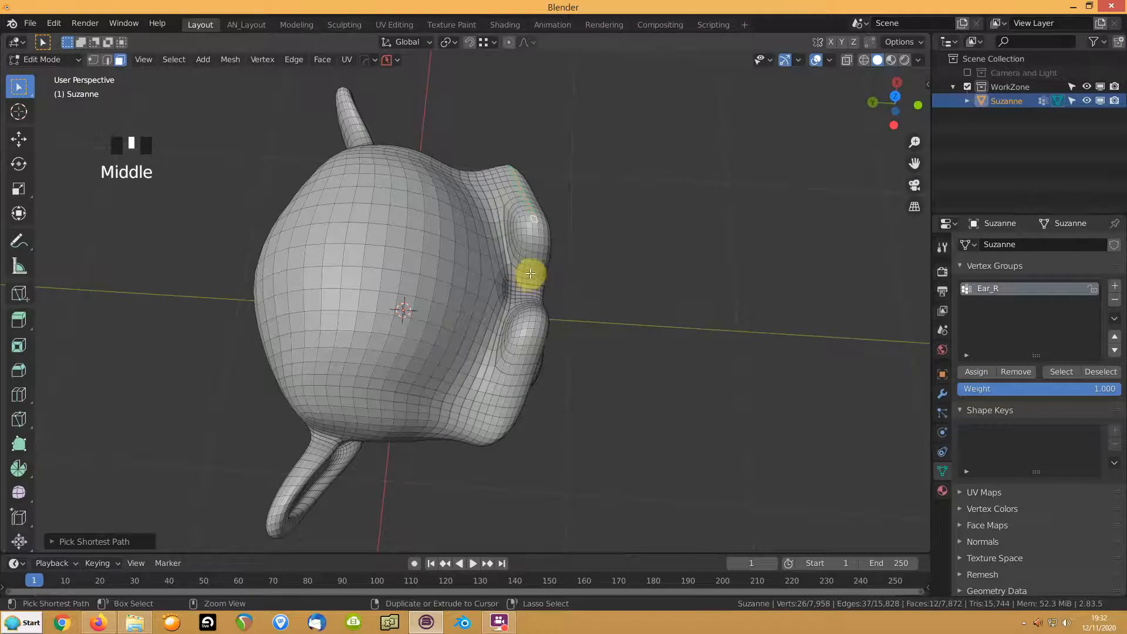
{"action": "left_click", "coordinate": [533, 313], "text": "ctrl"}
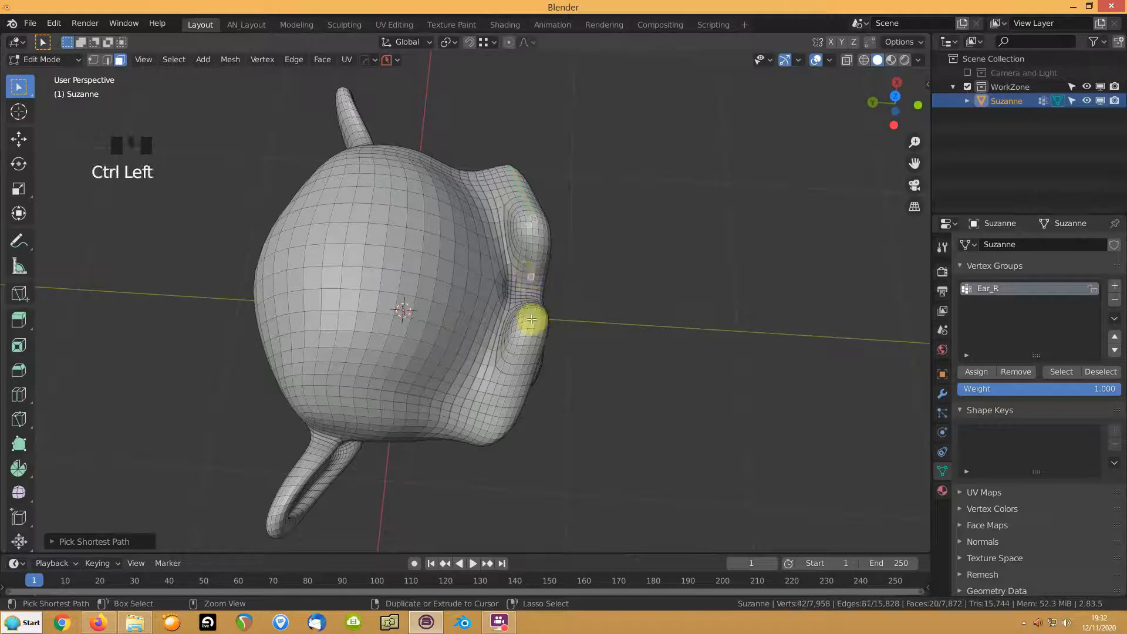
{"action": "left_click", "coordinate": [531, 319], "text": "ctrl"}
Extend the face path down the other brow and cheek and along the side of the muzzle.
{"action": "middle_click_drag", "start_coordinate": [504, 354], "coordinate": [513, 317]}
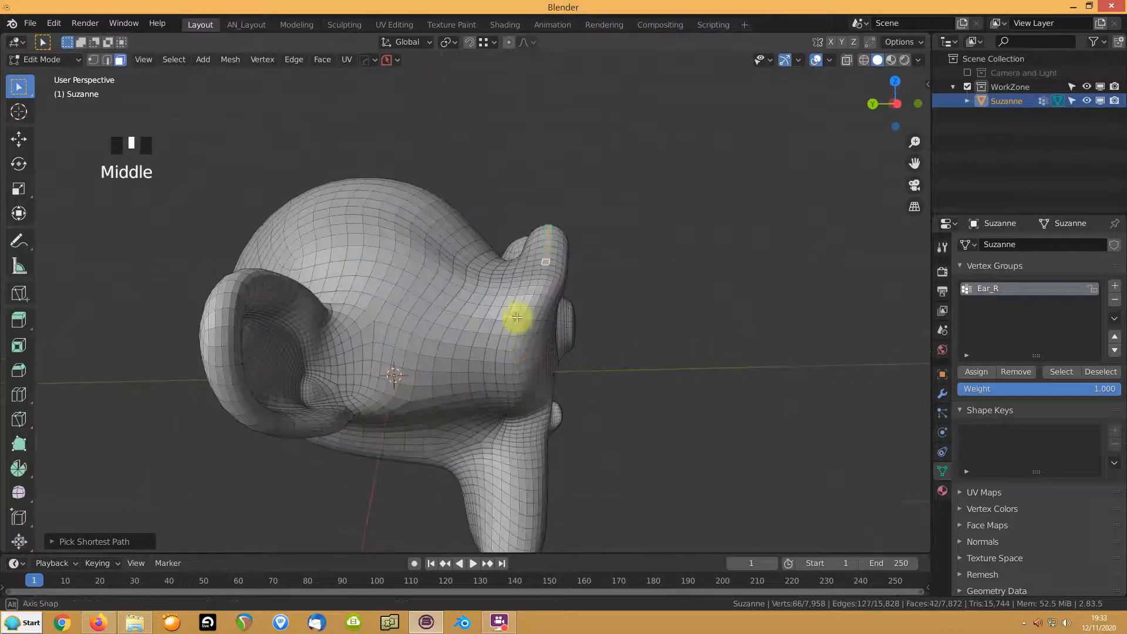
{"action": "left_click", "coordinate": [517, 355], "text": "ctrl"}
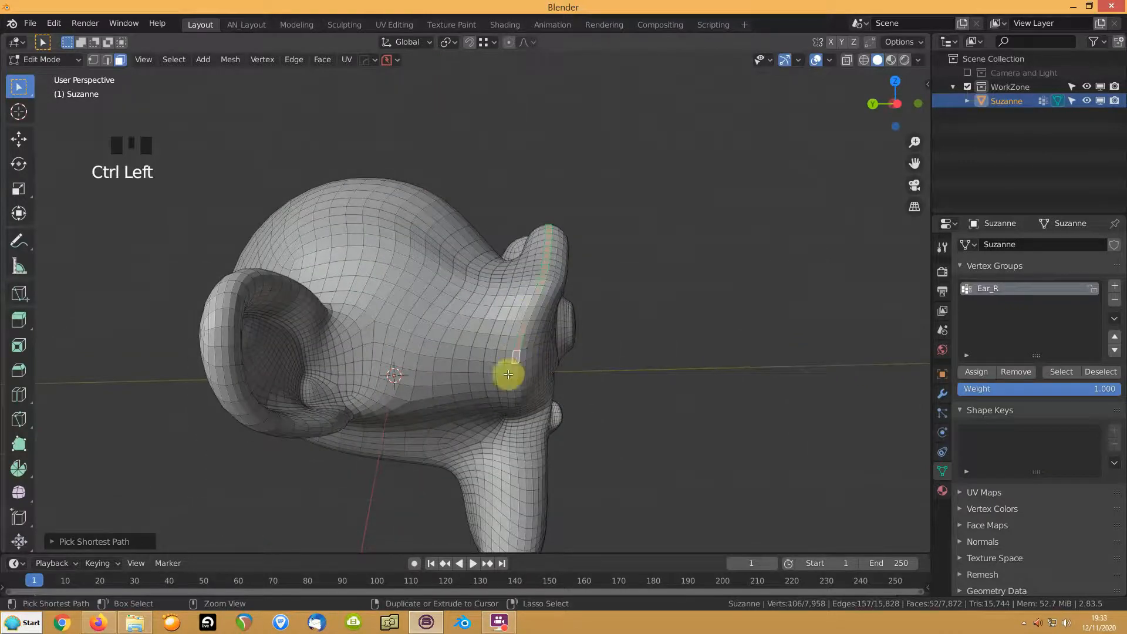
{"action": "left_click", "coordinate": [516, 423], "text": "ctrl"}
{"action": "middle_click_drag", "start_coordinate": [493, 458], "coordinate": [488, 328]}
{"action": "left_click", "coordinate": [521, 503], "text": "ctrl"}
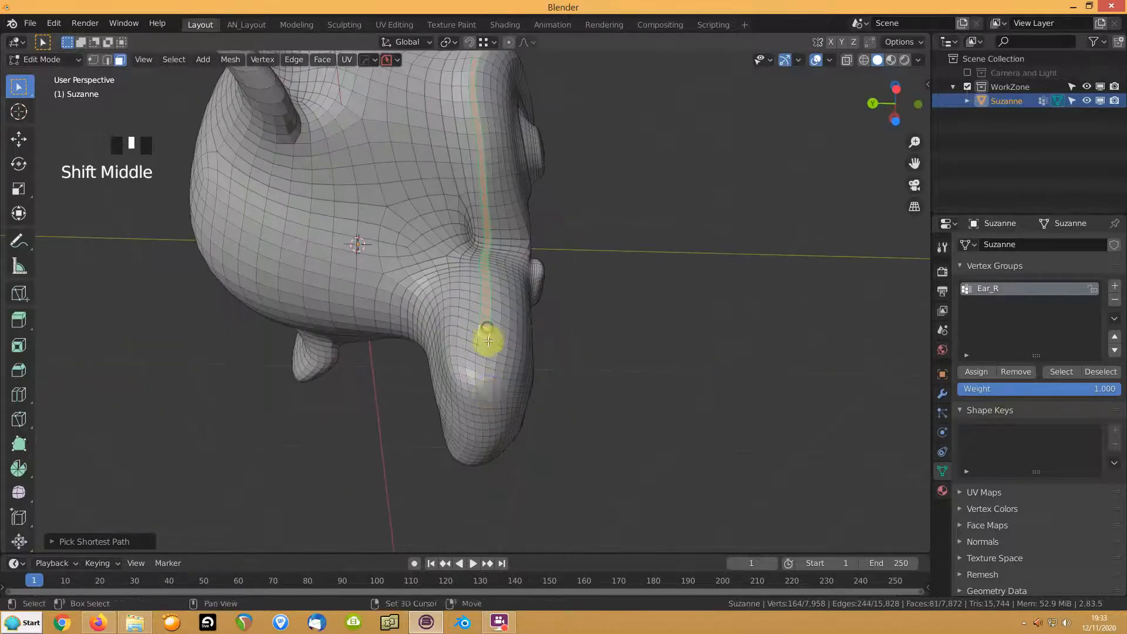
Continue the face path around under the chin and up the other side of the muzzle to the cheek.
{"action": "middle_click_drag", "start_coordinate": [483, 409], "coordinate": [558, 244]}
{"action": "left_click", "coordinate": [485, 398], "text": "ctrl"}
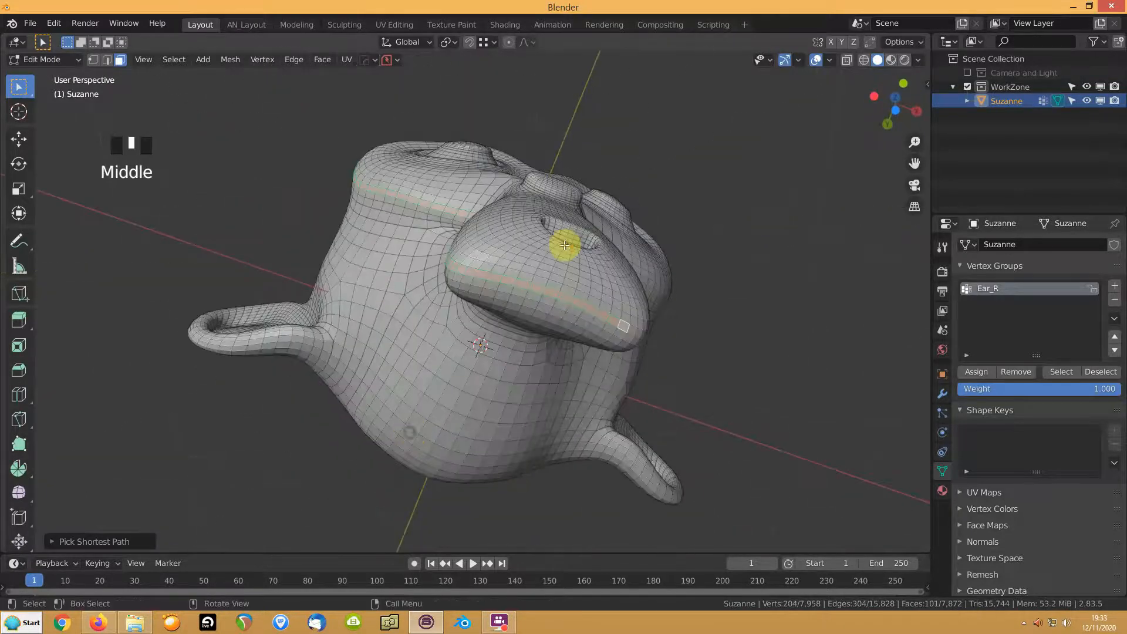
{"action": "scroll", "coordinate": [421, 335], "scroll_direction": "up", "scroll_amount": 2}
{"action": "middle_click_drag", "start_coordinate": [458, 330], "coordinate": [497, 290]}
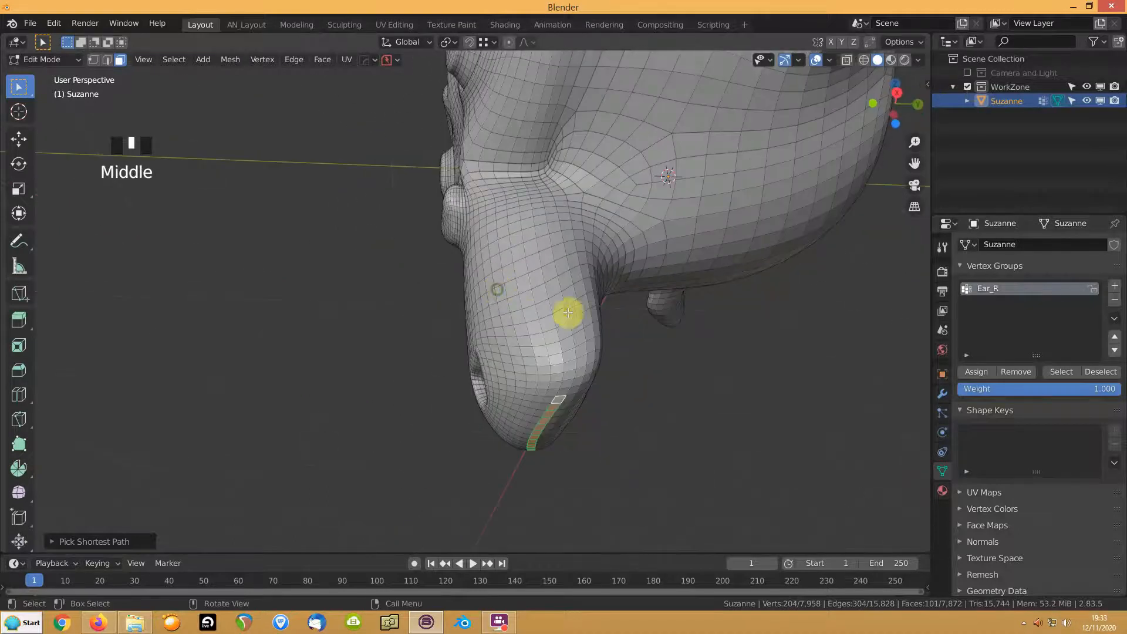
{"action": "left_click", "coordinate": [549, 264], "text": "ctrl"}
{"action": "middle_click_drag", "start_coordinate": [549, 259], "coordinate": [521, 360], "text": "shift"}
{"action": "left_click", "coordinate": [524, 256], "text": "ctrl"}
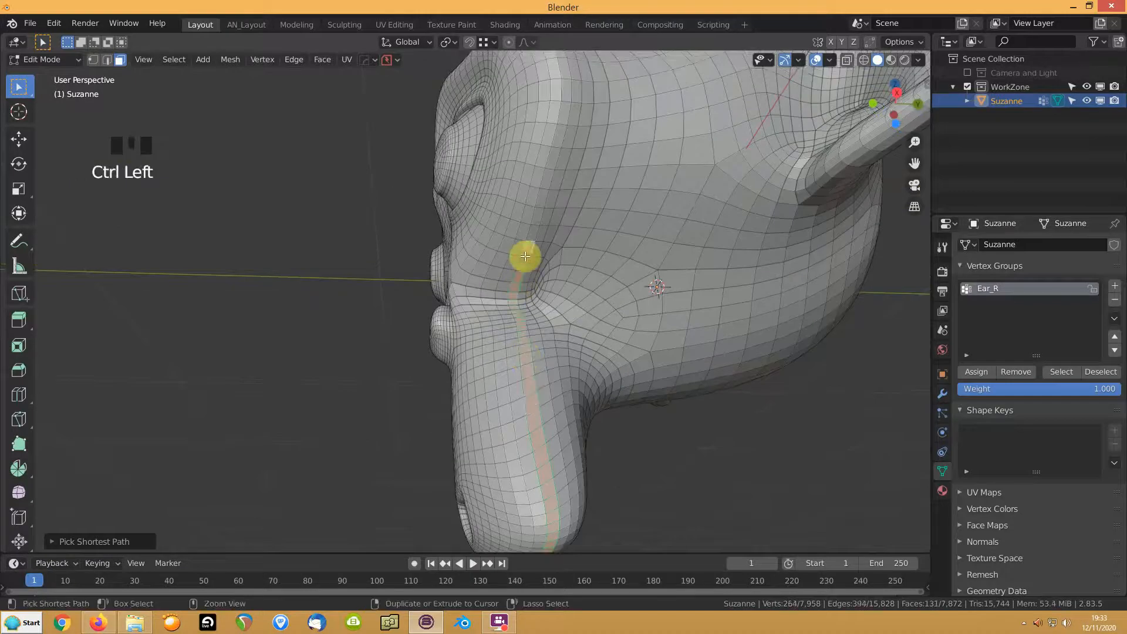
Extend the face path around the cheek to the brow to close the ring around the face.
{"action": "middle_click_drag", "start_coordinate": [548, 157], "coordinate": [523, 254], "text": "shift"}
{"action": "left_click", "coordinate": [536, 213], "text": "ctrl"}
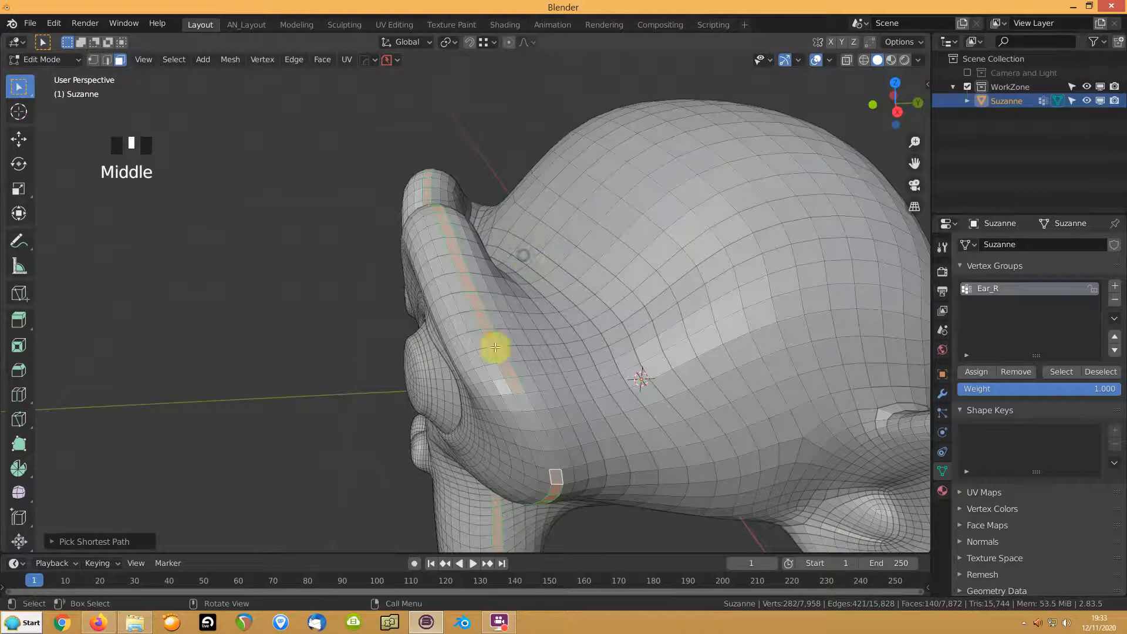
{"action": "left_click", "coordinate": [523, 403], "text": "ctrl"}
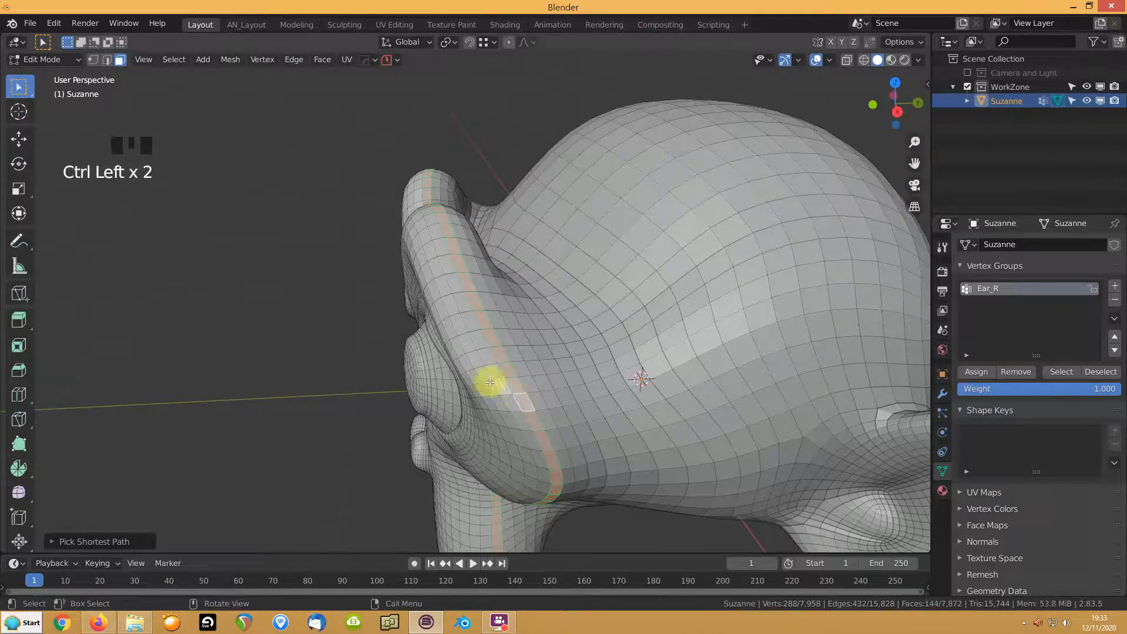
Hide the selected face ring and select all linked faces of the isolated front of the face.
{"action": "key", "text": "h"}
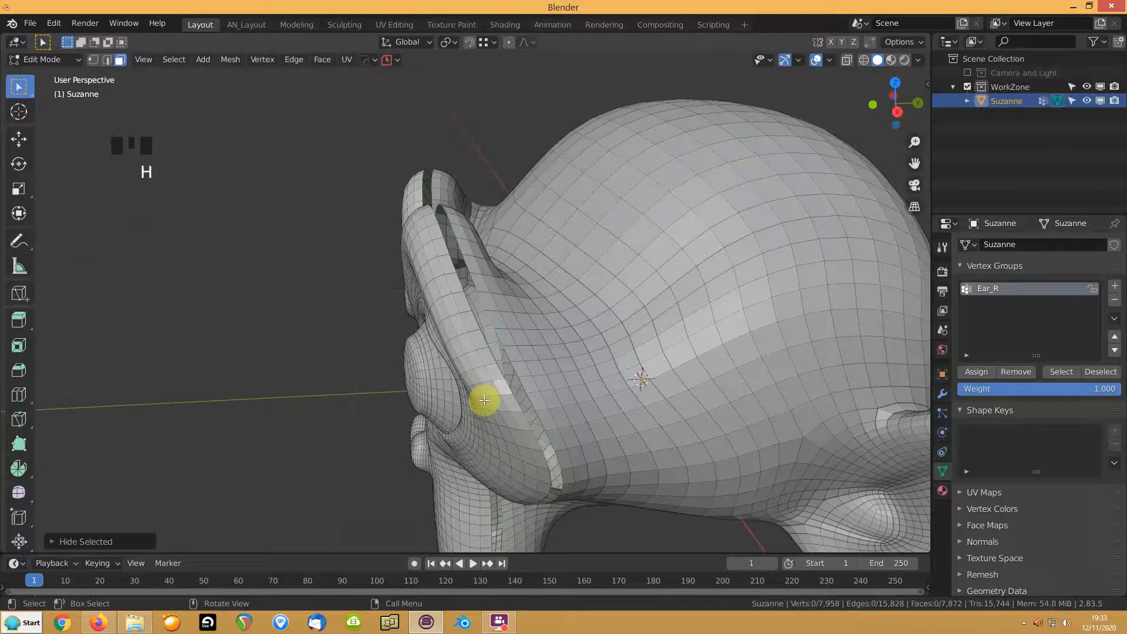
{"action": "key", "text": "l"}
{"action": "middle_click_drag", "start_coordinate": [483, 396], "coordinate": [549, 319]}
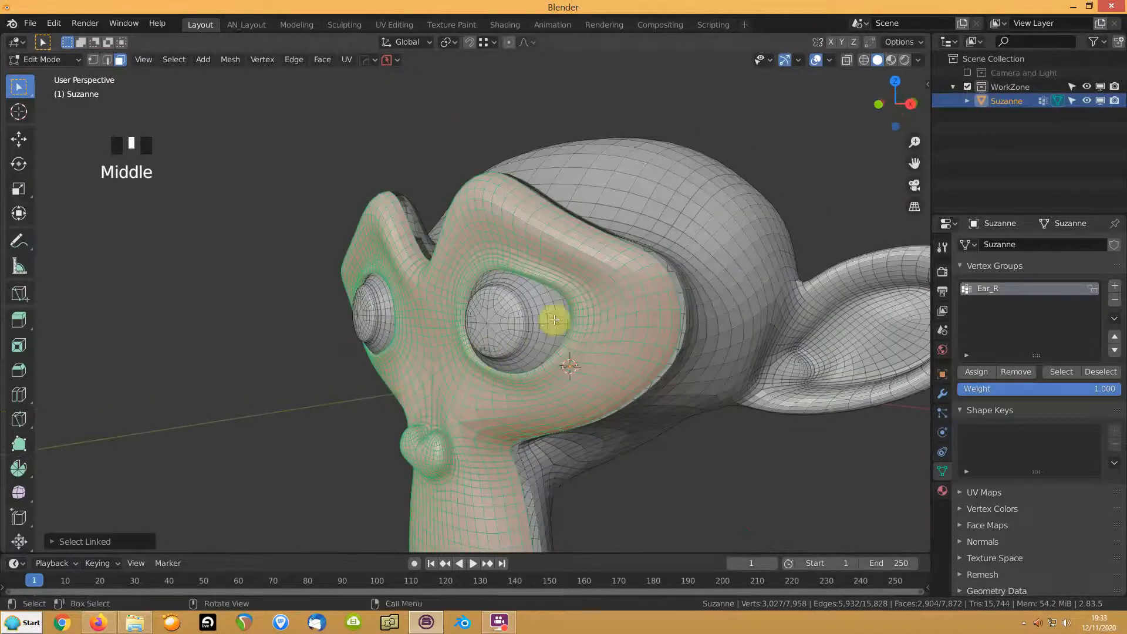
Add a vertex group named Face for the selection, and reveal the hidden ring with everything deselected.
{"action": "left_click", "coordinate": [1115, 287]}
{"action": "double_click", "coordinate": [998, 303]}
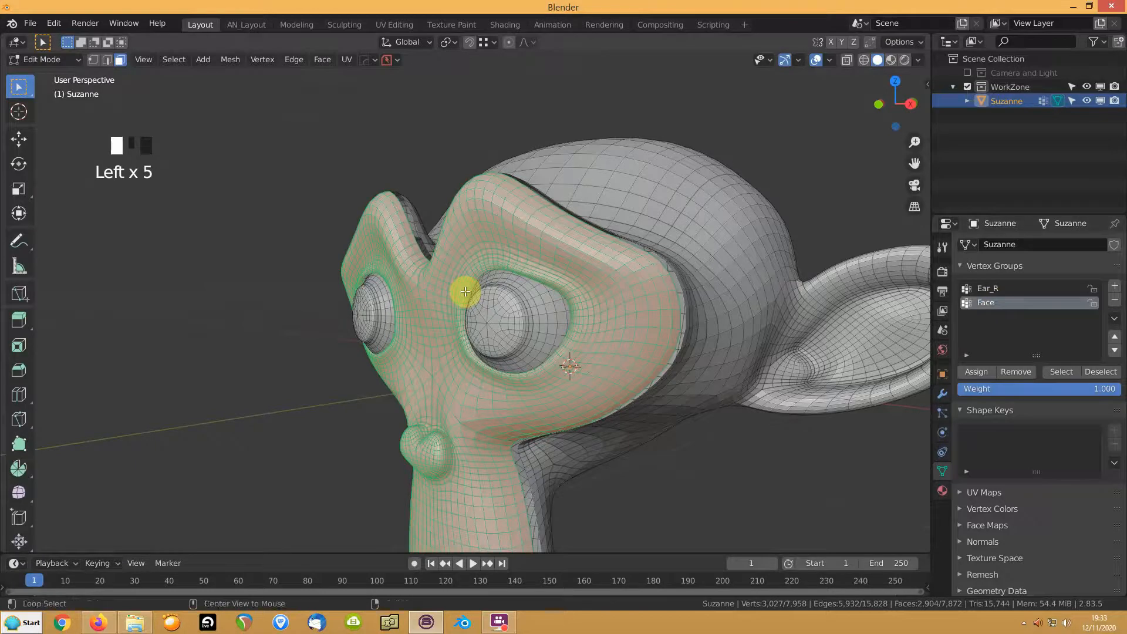
{"action": "key", "text": "alt+h"}
{"action": "left_click", "coordinate": [210, 383]}
In edge selection mode, select a shortest path of edges from the notch at the top of the nose around one side.
{"action": "middle_click_drag", "start_coordinate": [335, 311], "coordinate": [427, 329]}
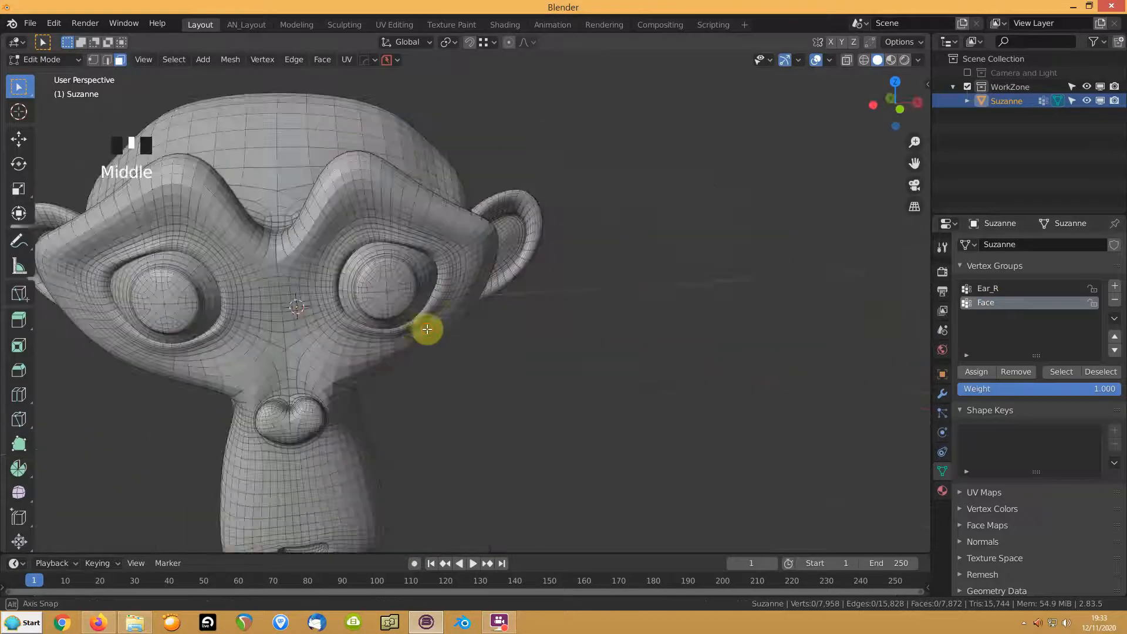
{"action": "middle_click_drag", "start_coordinate": [327, 415], "coordinate": [560, 349], "text": "shift"}
{"action": "scroll", "coordinate": [477, 335], "scroll_direction": "up", "scroll_amount": 6}
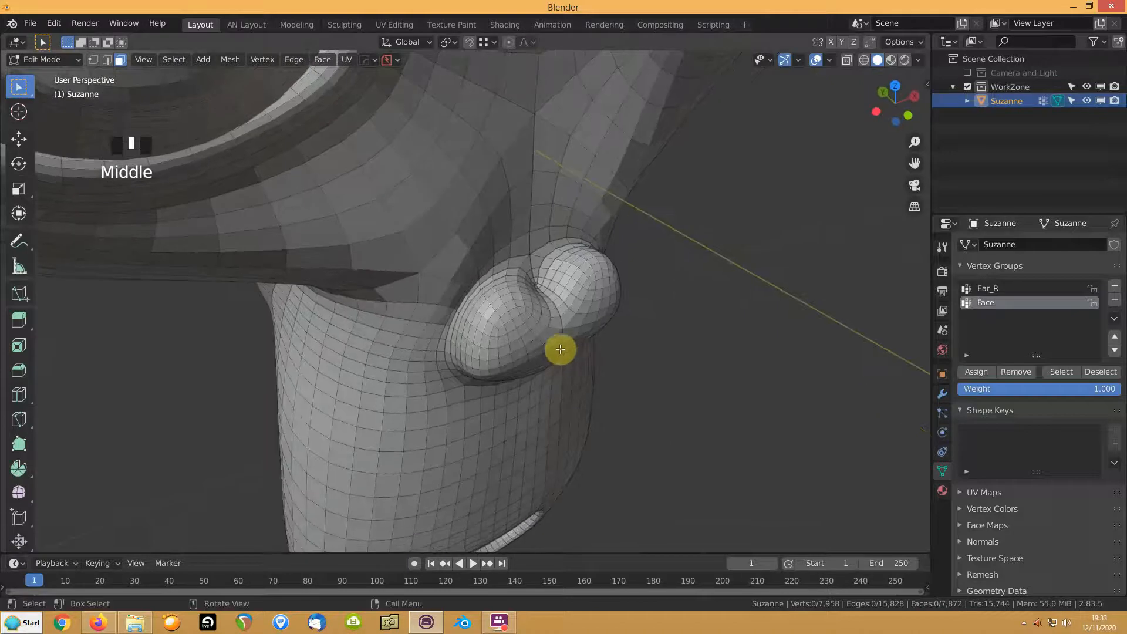
{"action": "key", "text": "2"}
{"action": "middle_click_drag", "start_coordinate": [473, 316], "coordinate": [470, 310]}
{"action": "left_click", "coordinate": [534, 244]}
{"action": "middle_click_drag", "start_coordinate": [534, 244], "coordinate": [430, 270]}
{"action": "left_click", "coordinate": [544, 333], "text": "ctrl"}
{"action": "left_click", "coordinate": [604, 331], "text": "ctrl"}
Extend the edge path under the nose and up its other side to close the loop around its base.
{"action": "middle_click_drag", "start_coordinate": [604, 330], "coordinate": [534, 327]}
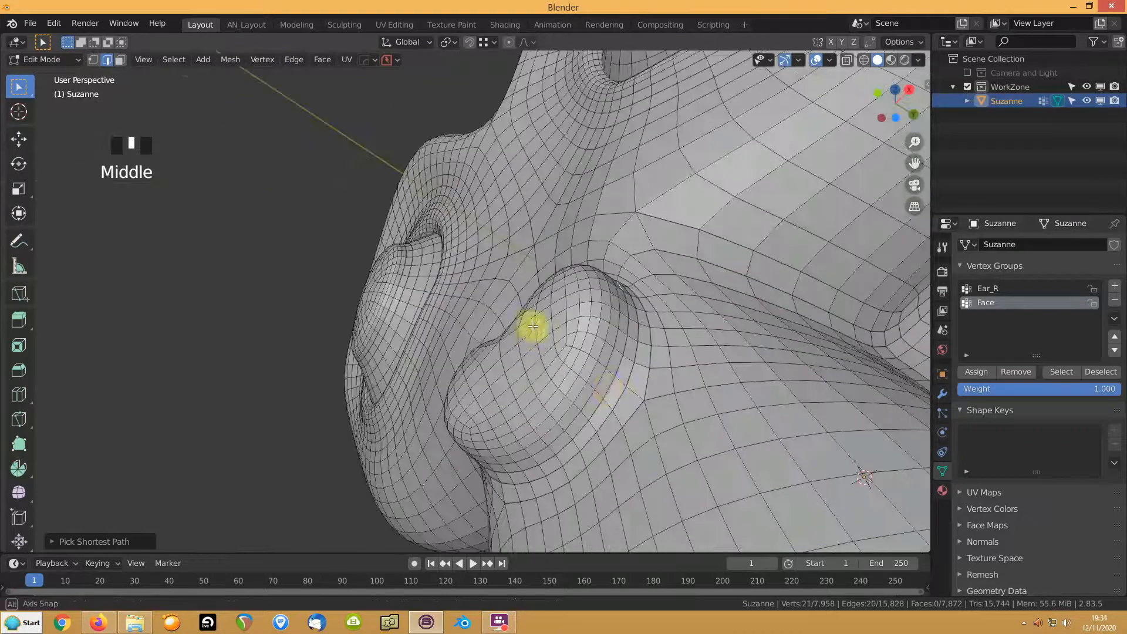
{"action": "left_click", "coordinate": [609, 390], "text": "ctrl"}
{"action": "left_click", "coordinate": [466, 453], "text": "ctrl"}
{"action": "middle_click_drag", "start_coordinate": [465, 453], "coordinate": [485, 328]}
{"action": "left_click", "coordinate": [479, 297], "text": "ctrl"}
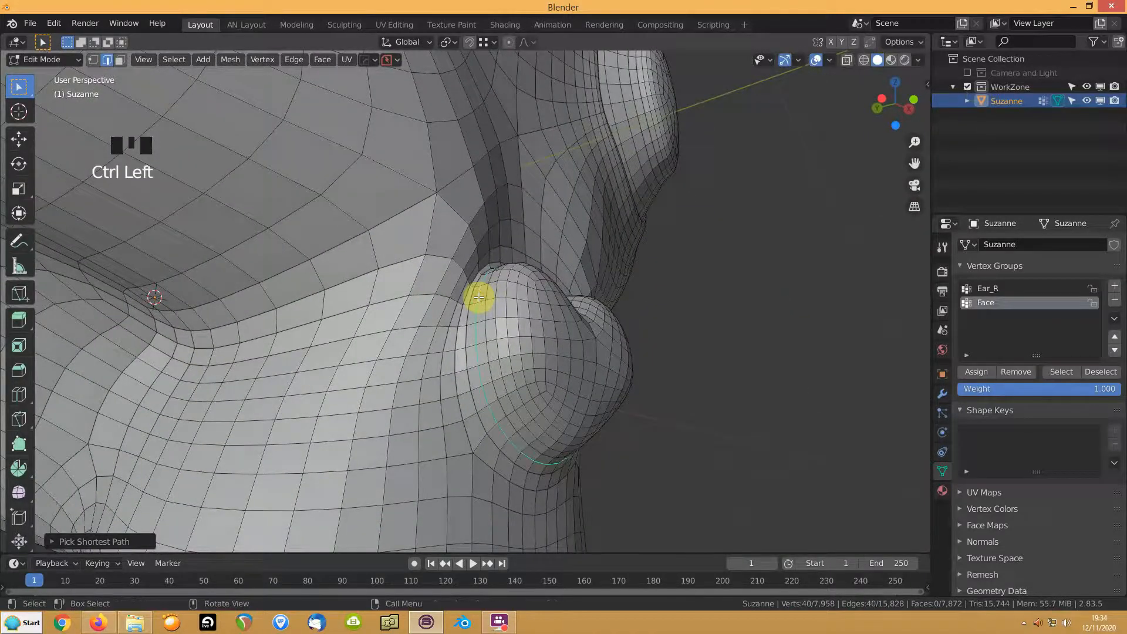
Mark the edge loop around the nose as a seam and drop the loop selection.
{"action": "key", "text": "ctrl+e"}
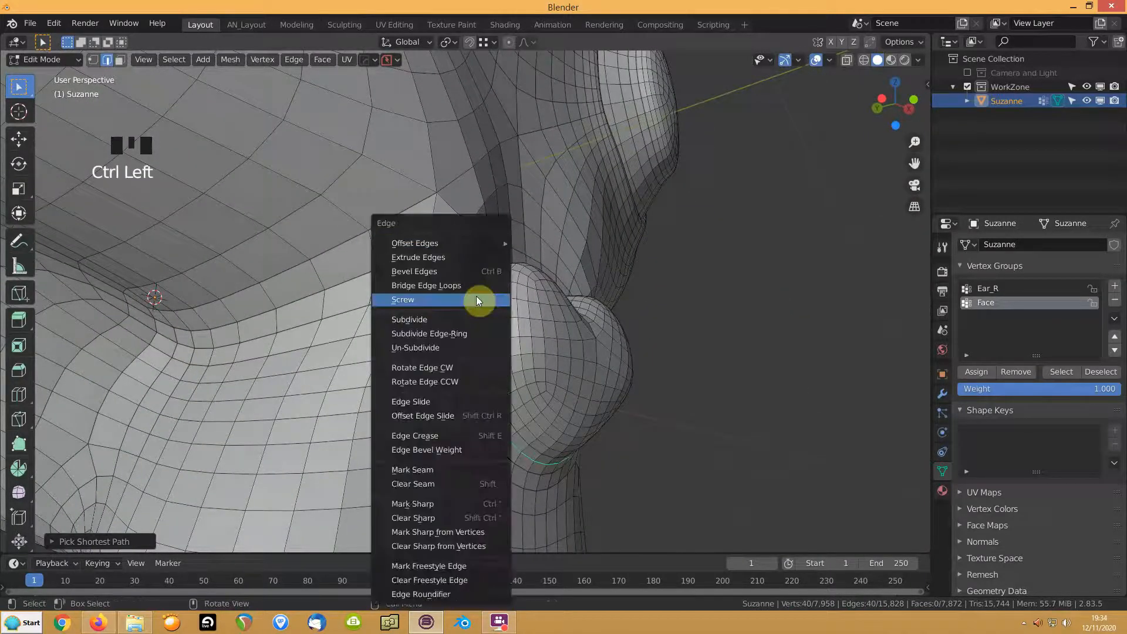
{"action": "left_click", "coordinate": [405, 470]}
{"action": "left_click", "coordinate": [528, 370]}
In face selection mode, select the nose's linked faces delimited by the seam and expand the Select Linked options.
{"action": "middle_click_drag", "start_coordinate": [582, 341], "coordinate": [529, 405]}
{"action": "middle_click_drag", "start_coordinate": [629, 305], "coordinate": [457, 364], "text": "shift"}
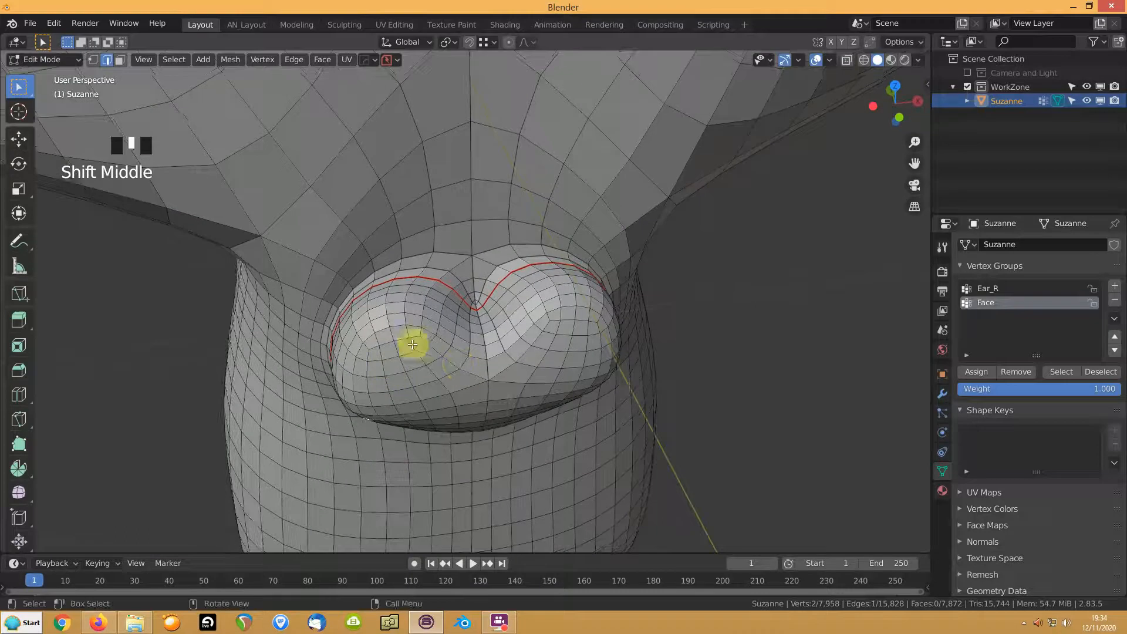
{"action": "key", "text": "3"}
{"action": "left_click", "coordinate": [403, 356]}
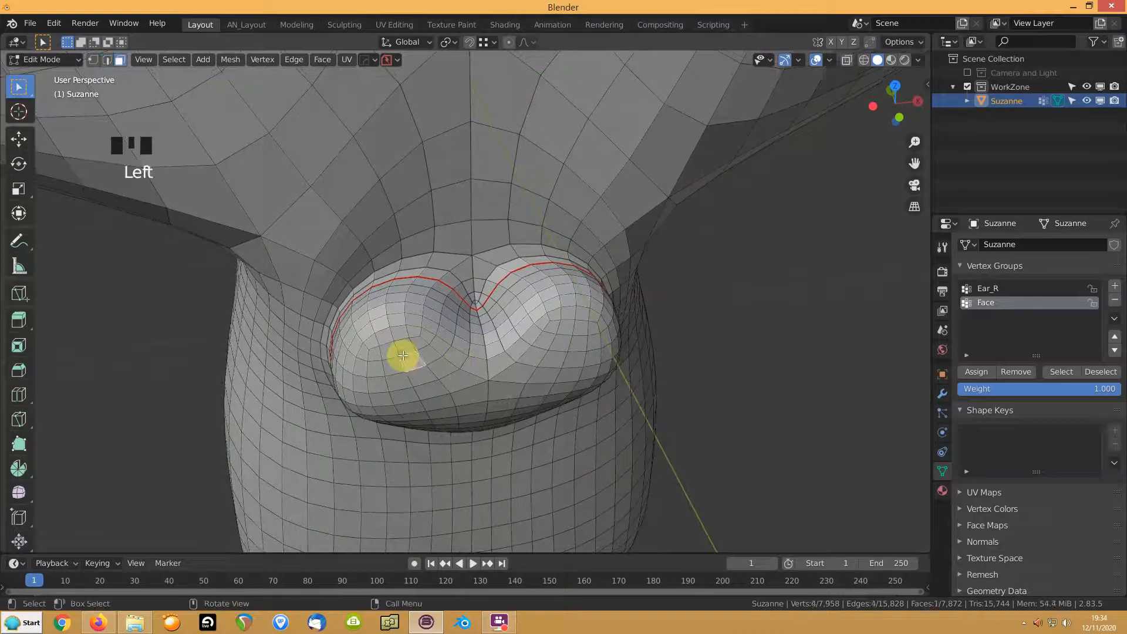
{"action": "key", "text": "l"}
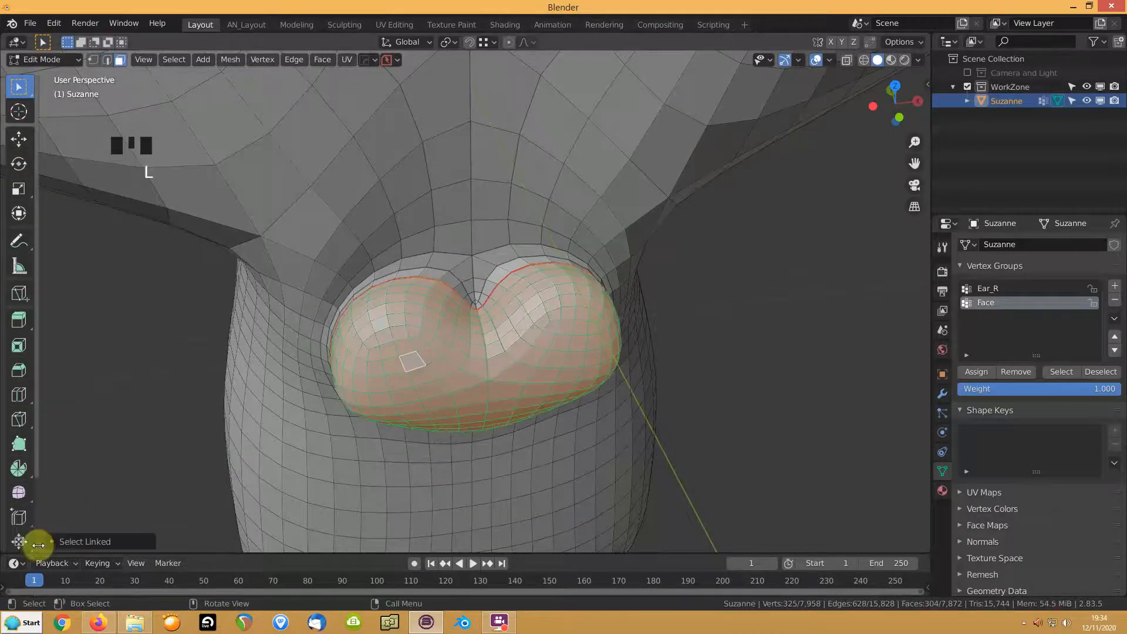
{"action": "left_click", "coordinate": [55, 540]}
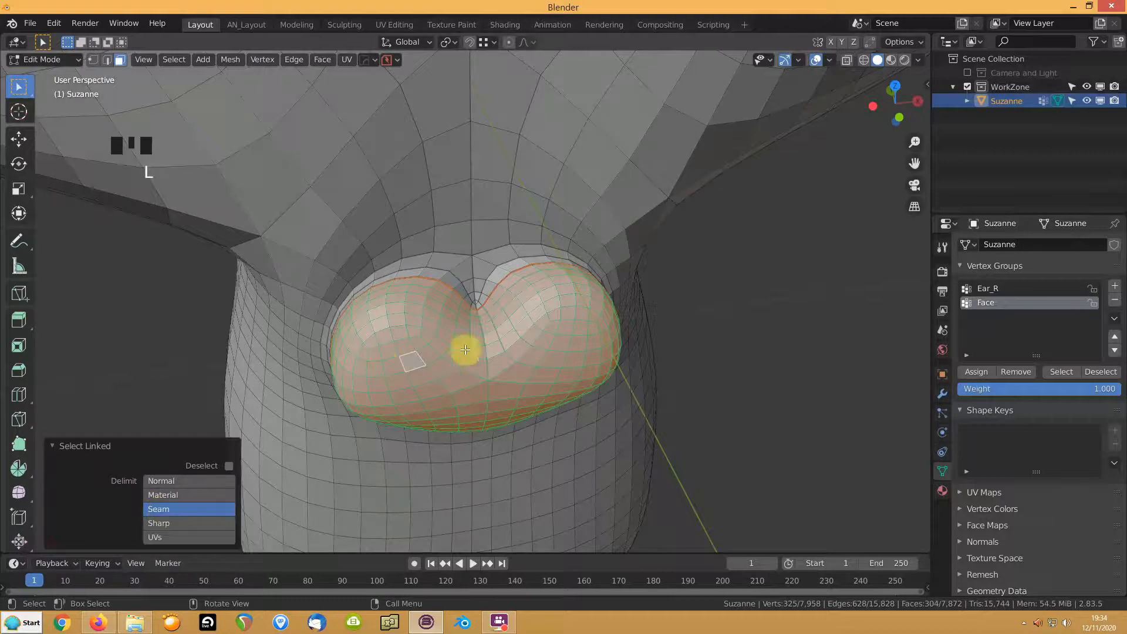
Grow the nose selection slightly past the seam and assign it to a new vertex group named Nose.
{"action": "left_click", "coordinate": [1115, 287]}
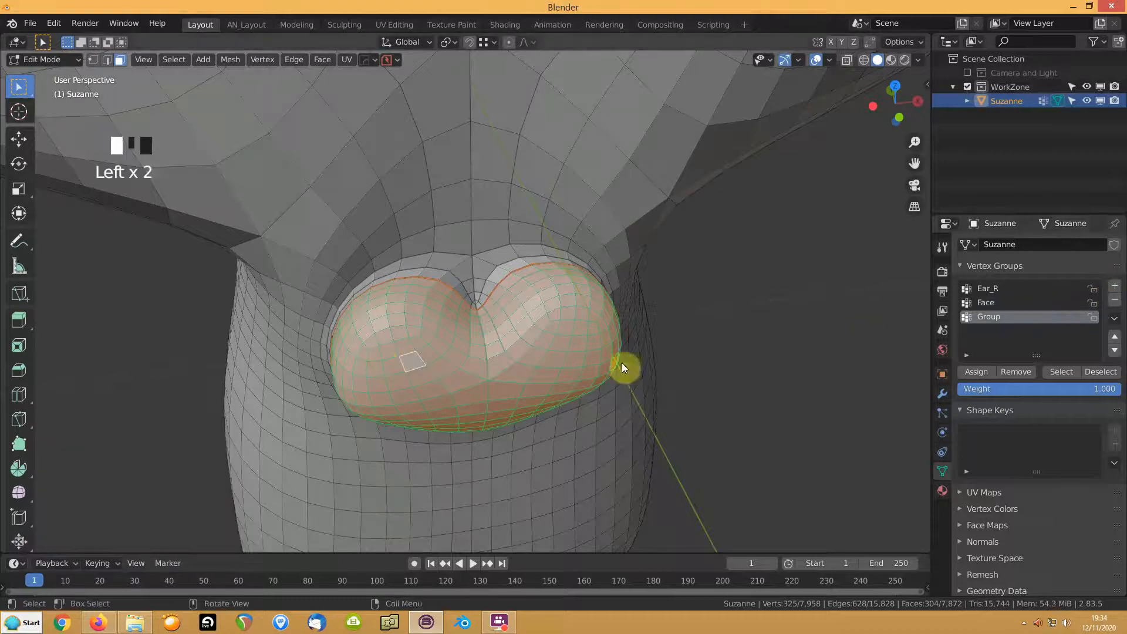
{"action": "key", "text": "ctrl+KP_Add"}
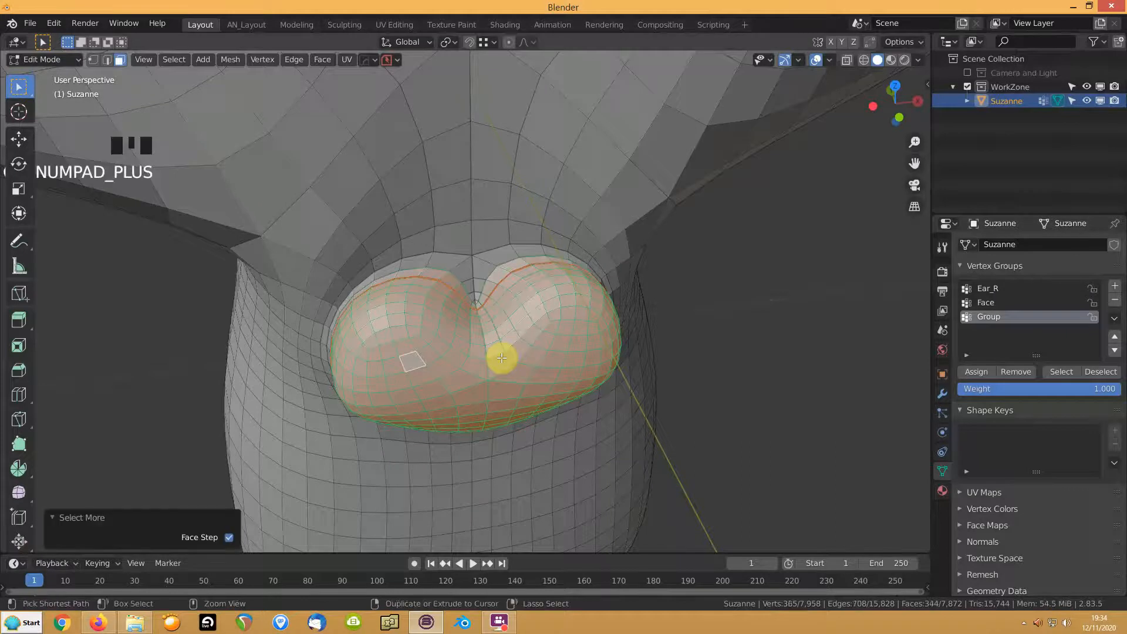
{"action": "key", "text": "ctrl+KP_Add"}
{"action": "middle_click_drag", "start_coordinate": [399, 405], "coordinate": [432, 351]}
{"action": "key", "text": "ctrl+KP_Subtract"}
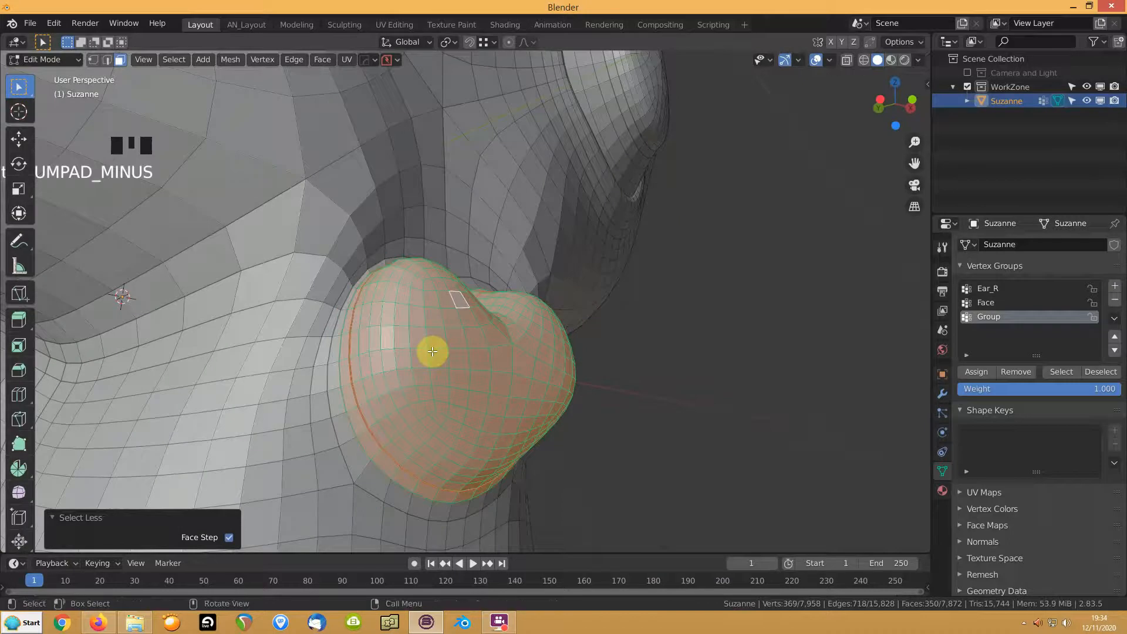
{"action": "left_click", "coordinate": [976, 371]}
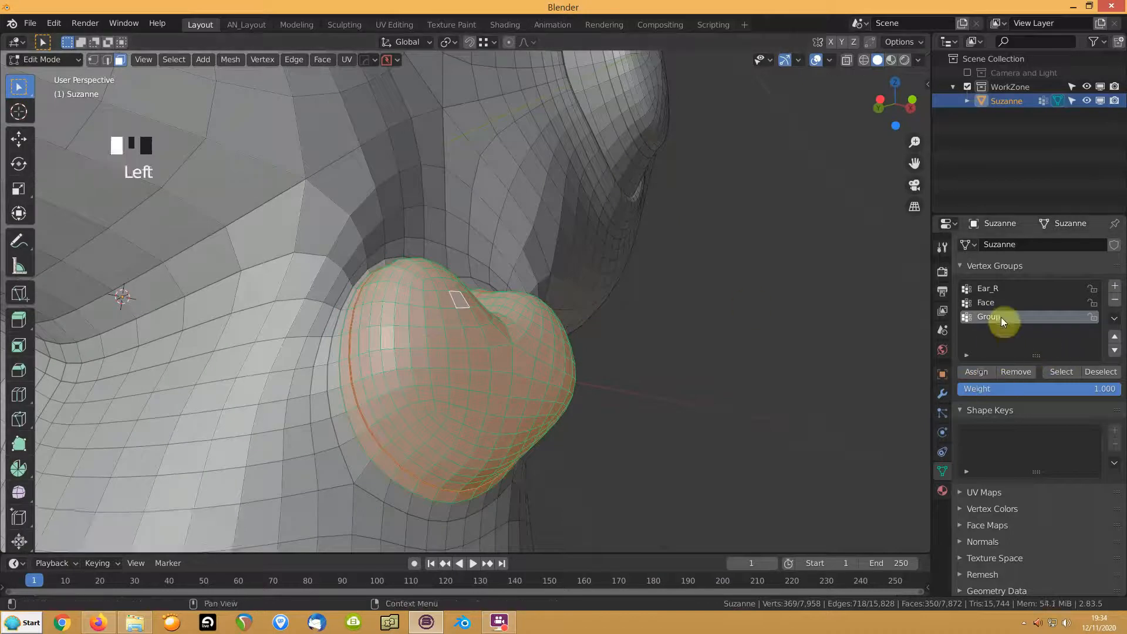
{"action": "double_click", "coordinate": [1001, 317]}
Clear the seam from the selected nose edges.
{"action": "key", "text": "ctrl+e"}
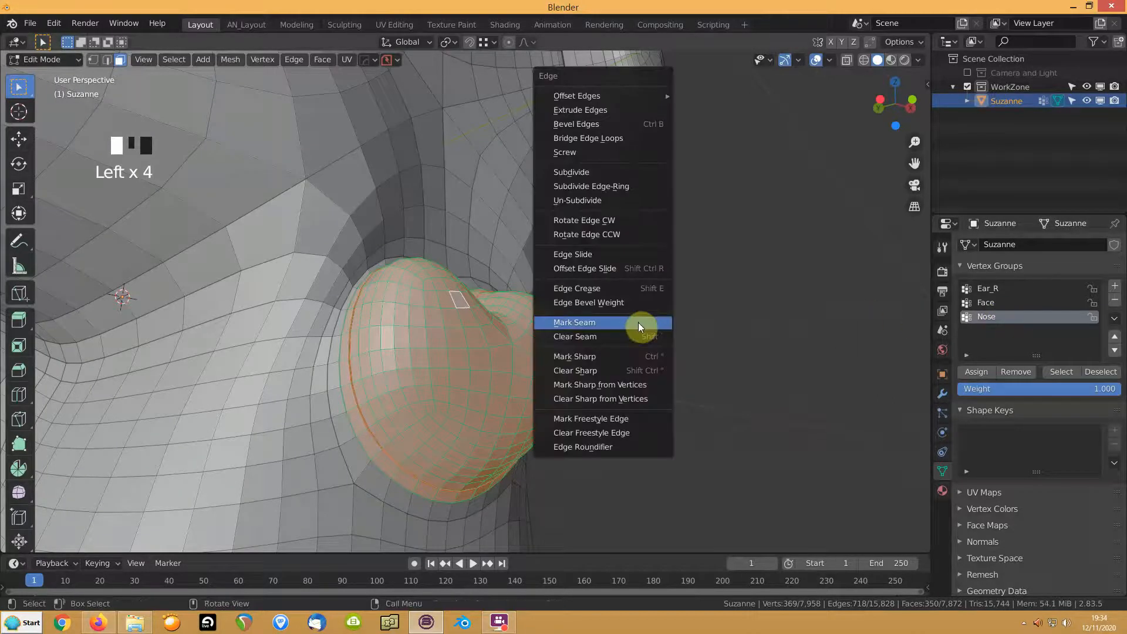
{"action": "left_click", "coordinate": [639, 324]}
Test the Nose vertex group by dropping the selection and selecting the group's faces again.
{"action": "mouse_move", "coordinate": [481, 325]}
{"action": "middle_mouse_down"}
{"action": "mouse_move", "coordinate": [481, 371]}
{"action": "mouse_move", "coordinate": [422, 395]}
{"action": "mouse_move", "coordinate": [466, 340]}
{"action": "middle_mouse_up"}
{"action": "scroll", "coordinate": [469, 341], "scroll_direction": "up", "scroll_amount": 2}
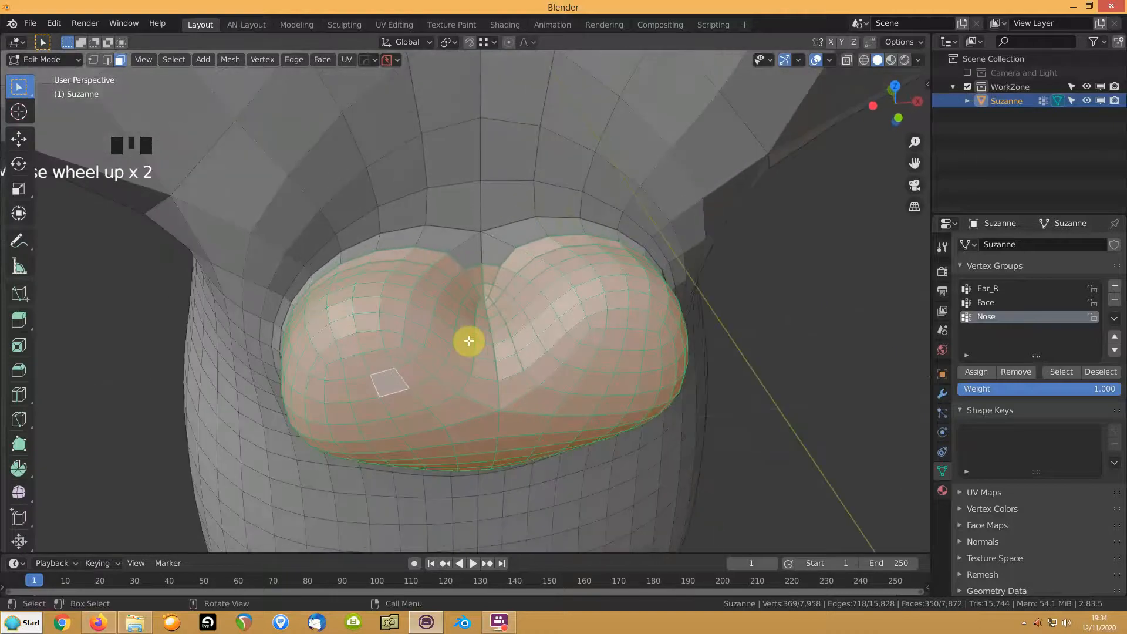
{"action": "left_click", "coordinate": [483, 296]}
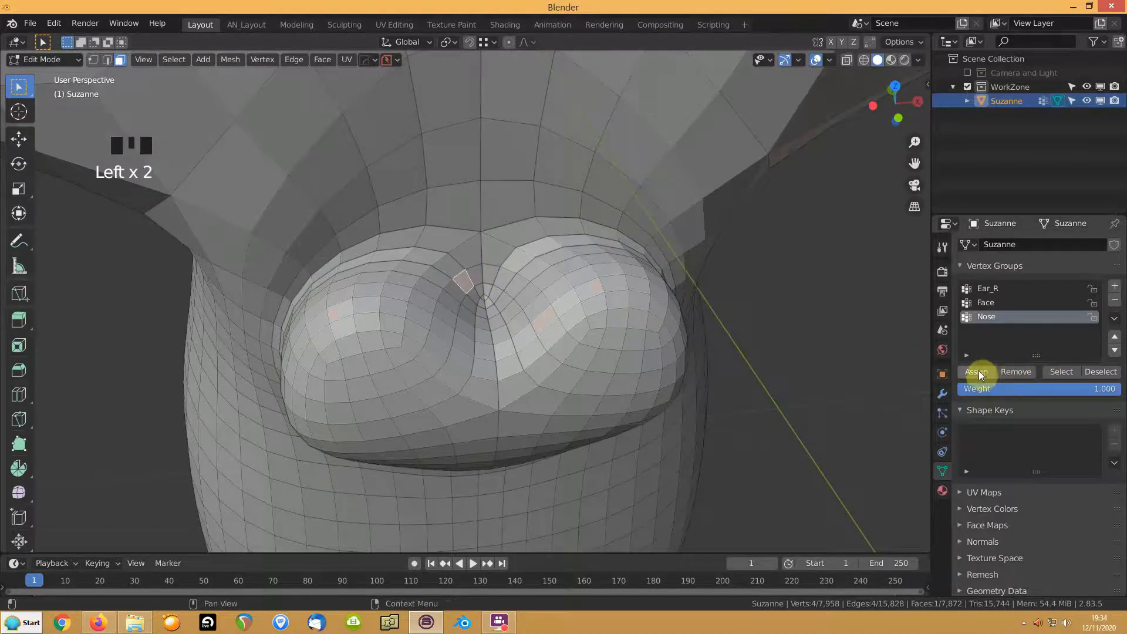
{"action": "left_click", "coordinate": [1061, 372]}
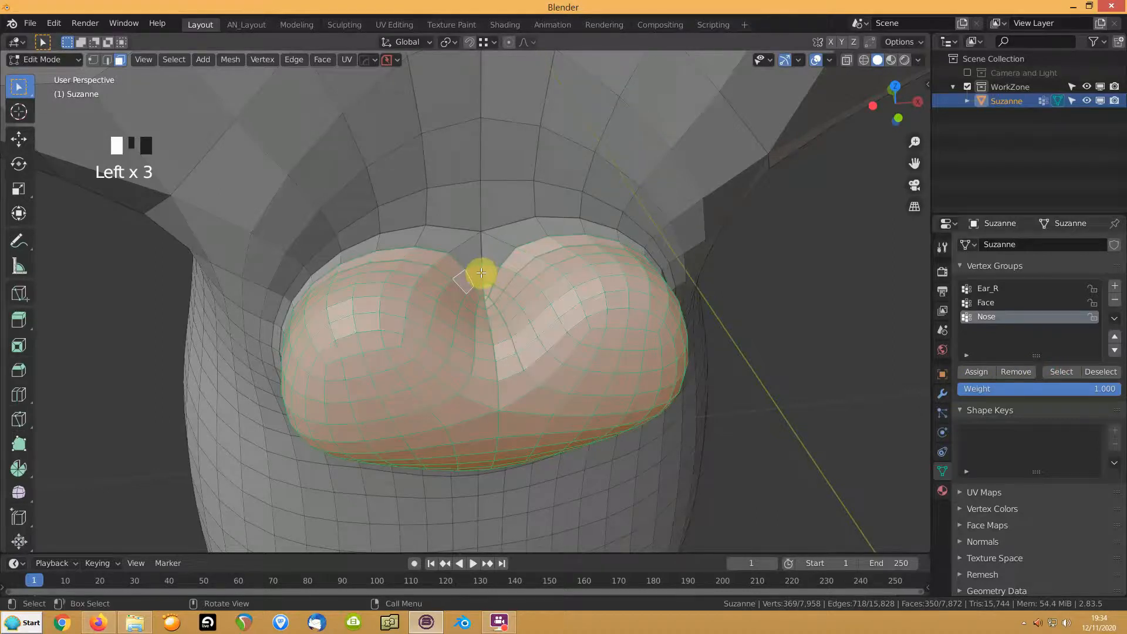
Remove the edge in the notch between the nostrils from the Nose vertex group and reselect the group's faces.
{"action": "key", "text": "2"}
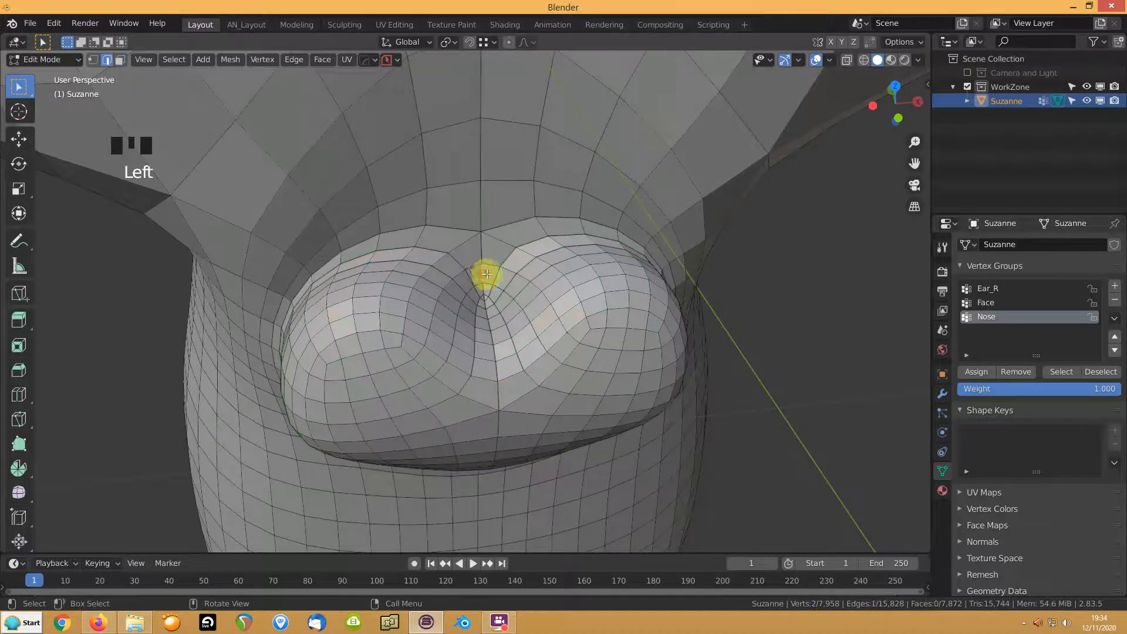
{"action": "left_click", "coordinate": [1024, 372]}
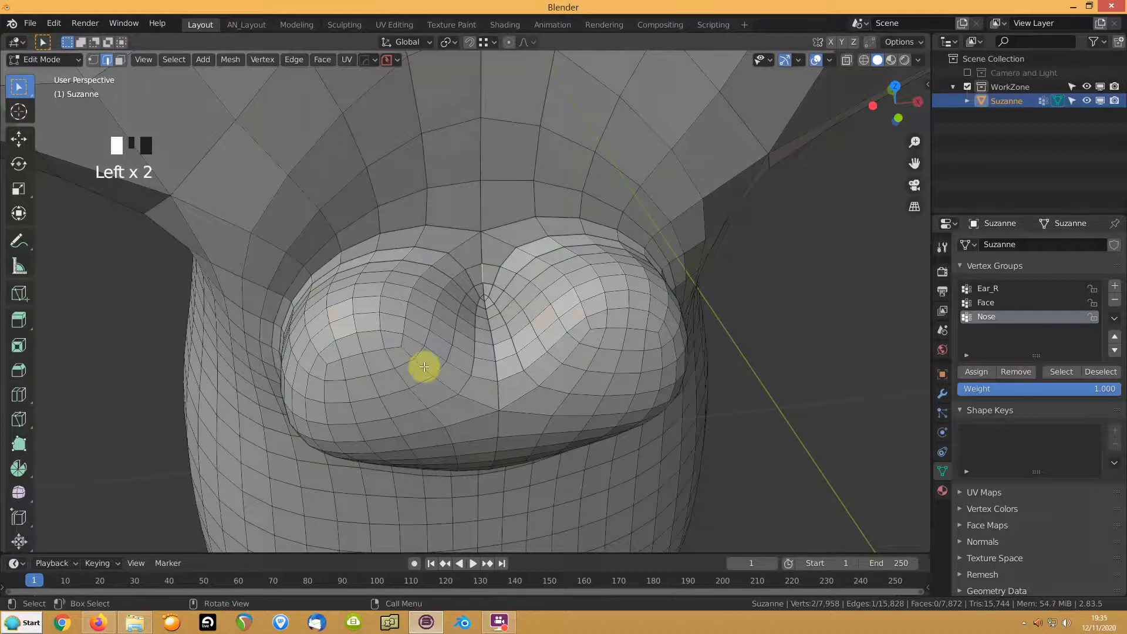
{"action": "key", "text": "3"}
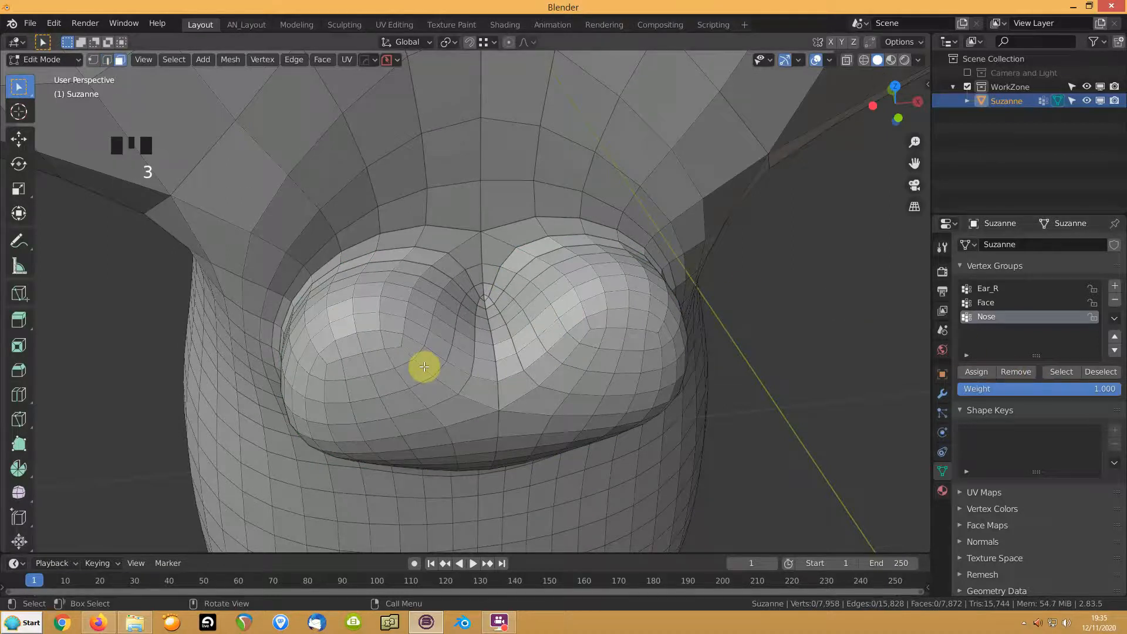
{"action": "left_click", "coordinate": [1060, 372]}
{"action": "scroll", "coordinate": [486, 319], "scroll_direction": "up", "scroll_amount": 5}
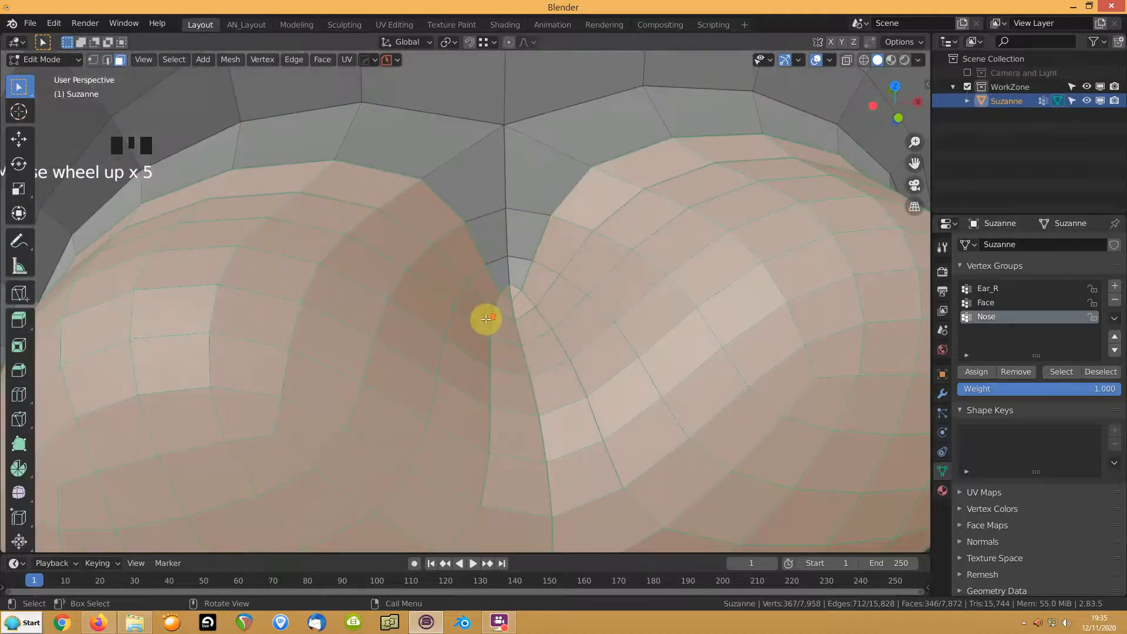
Remove the two stray vertices deep in the nose notch from the Nose vertex group and reselect the group's faces.
{"action": "key", "text": "1"}
{"action": "left_click", "coordinate": [509, 278]}
{"action": "left_click", "coordinate": [510, 281], "text": "shift"}
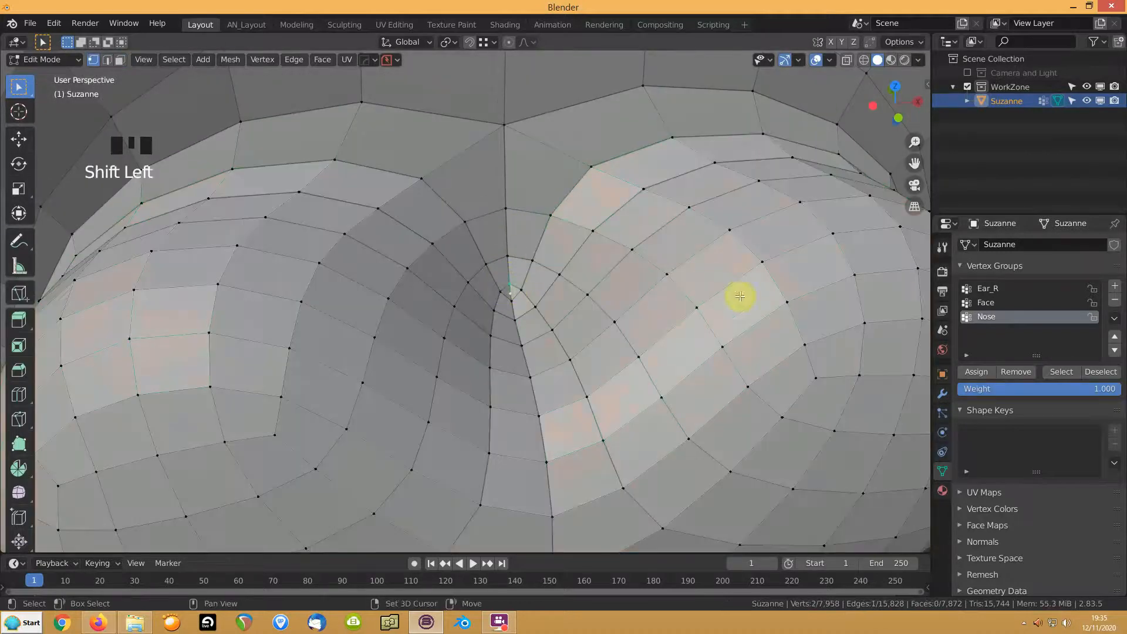
{"action": "left_click", "coordinate": [1006, 372]}
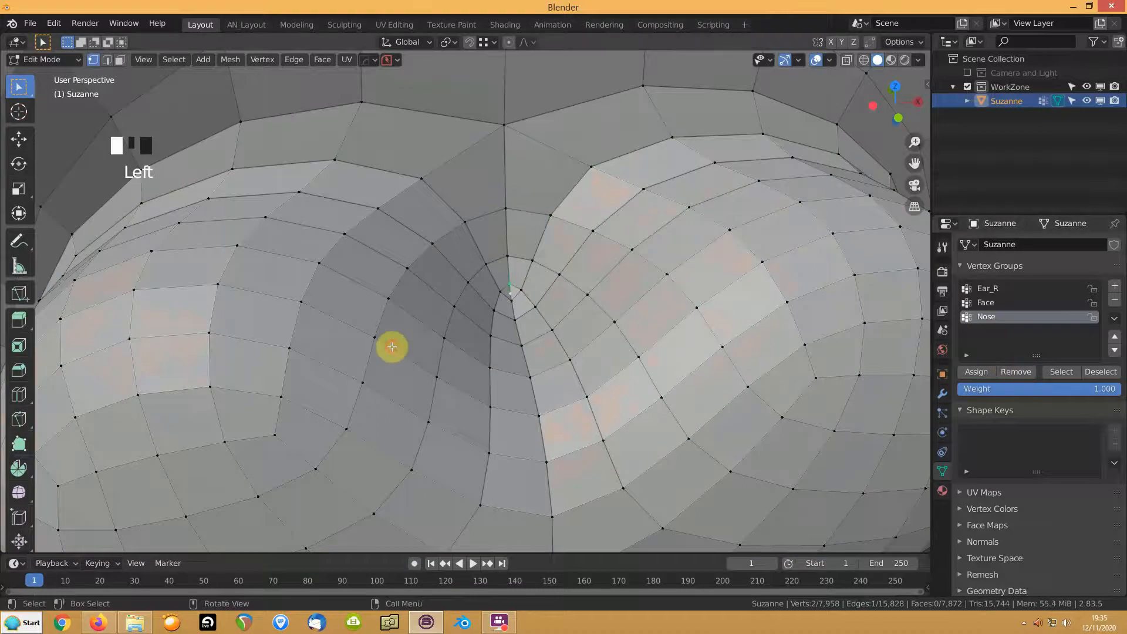
{"action": "left_click", "coordinate": [392, 346]}
{"action": "left_click", "coordinate": [1061, 372]}
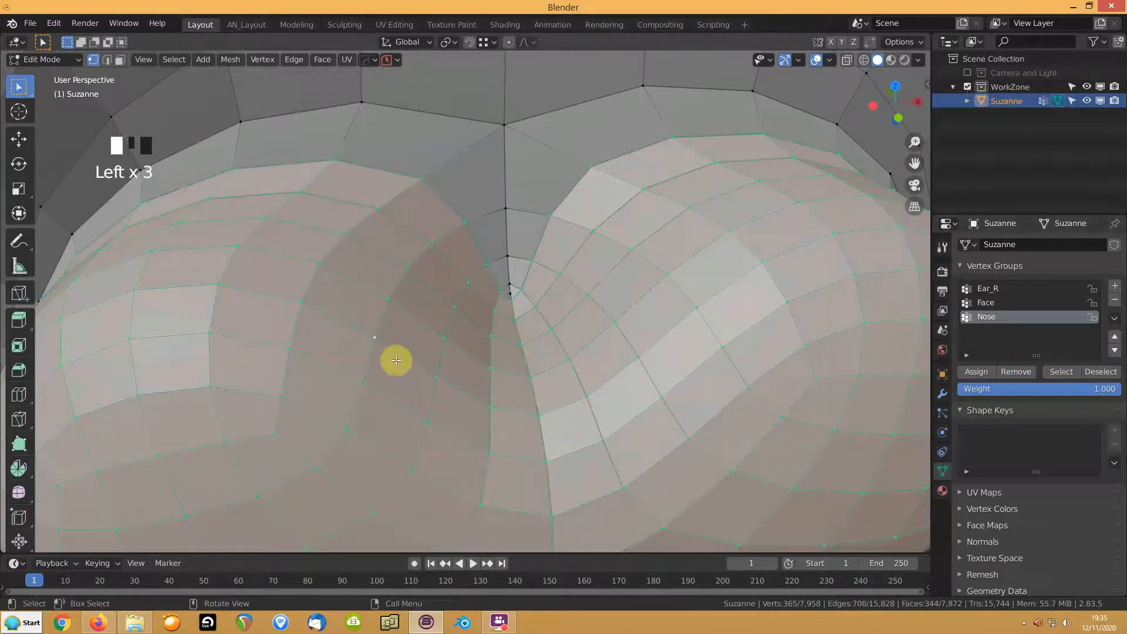
{"action": "key", "text": "3"}
Select the boundary loop of the selected nose faces and mark it as a seam.
{"action": "scroll", "coordinate": [393, 351], "scroll_direction": "down", "scroll_amount": 16}
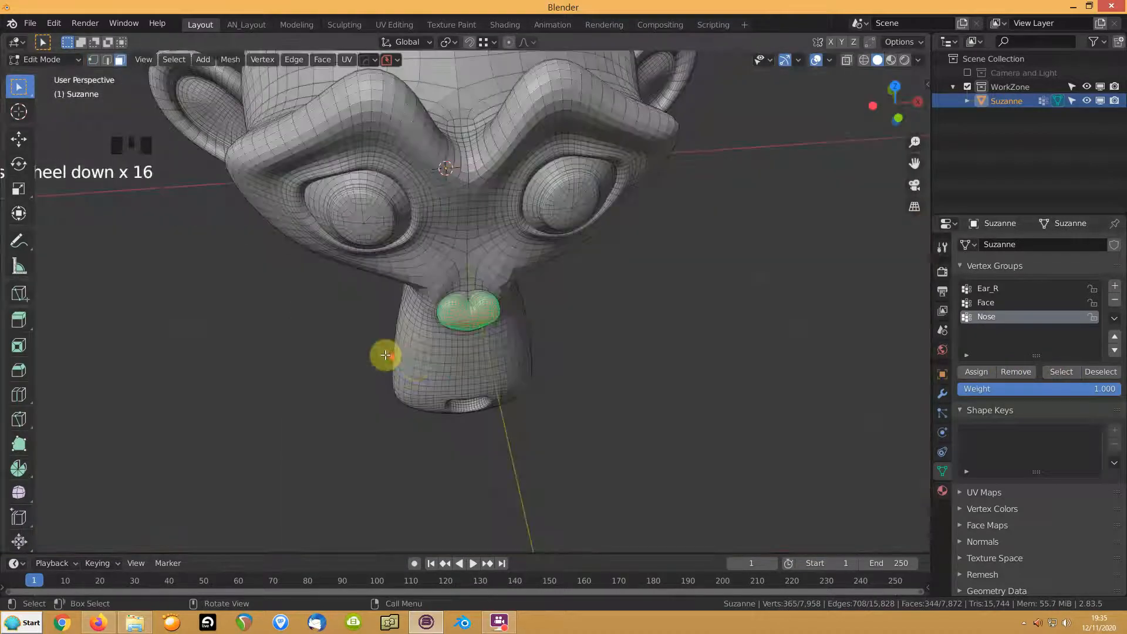
{"action": "scroll", "coordinate": [421, 365], "scroll_direction": "up", "scroll_amount": 9}
{"action": "middle_click_drag", "start_coordinate": [378, 377], "coordinate": [435, 333]}
{"action": "scroll", "coordinate": [433, 331], "scroll_direction": "down", "scroll_amount": 7}
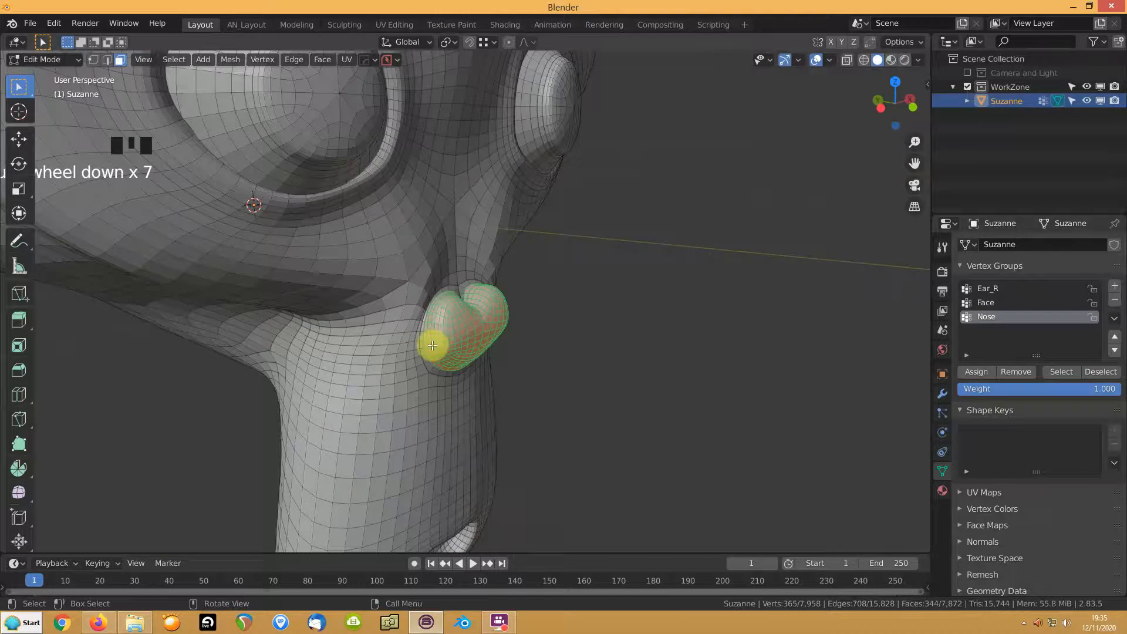
{"action": "key", "text": "ctrl+e"}
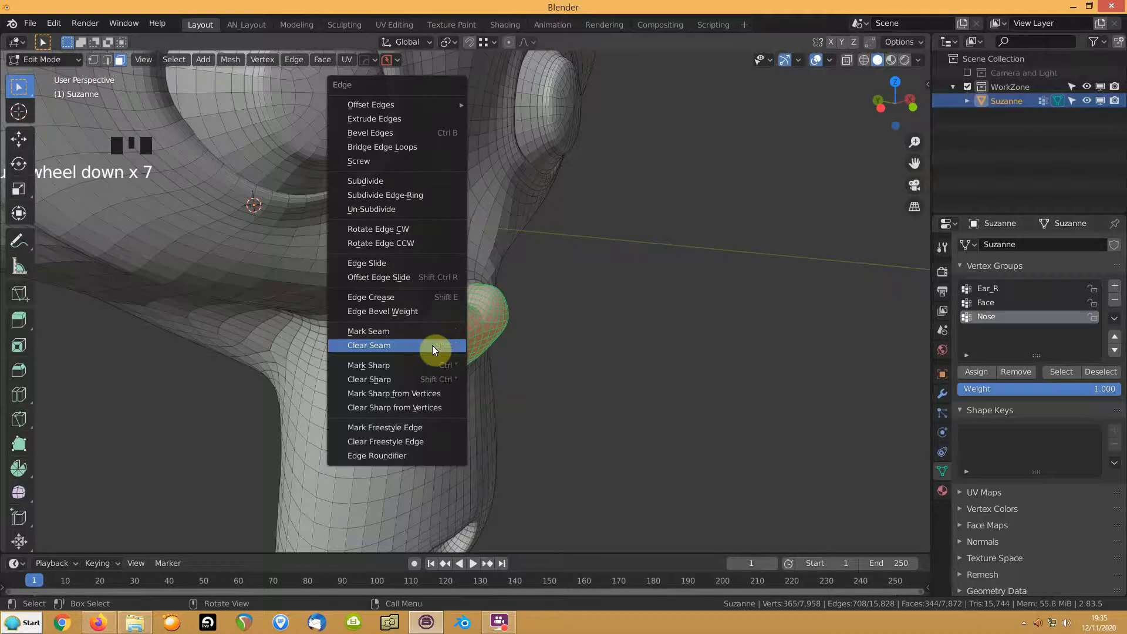
{"action": "left_click", "coordinate": [432, 345]}
{"action": "left_click", "coordinate": [174, 59]}
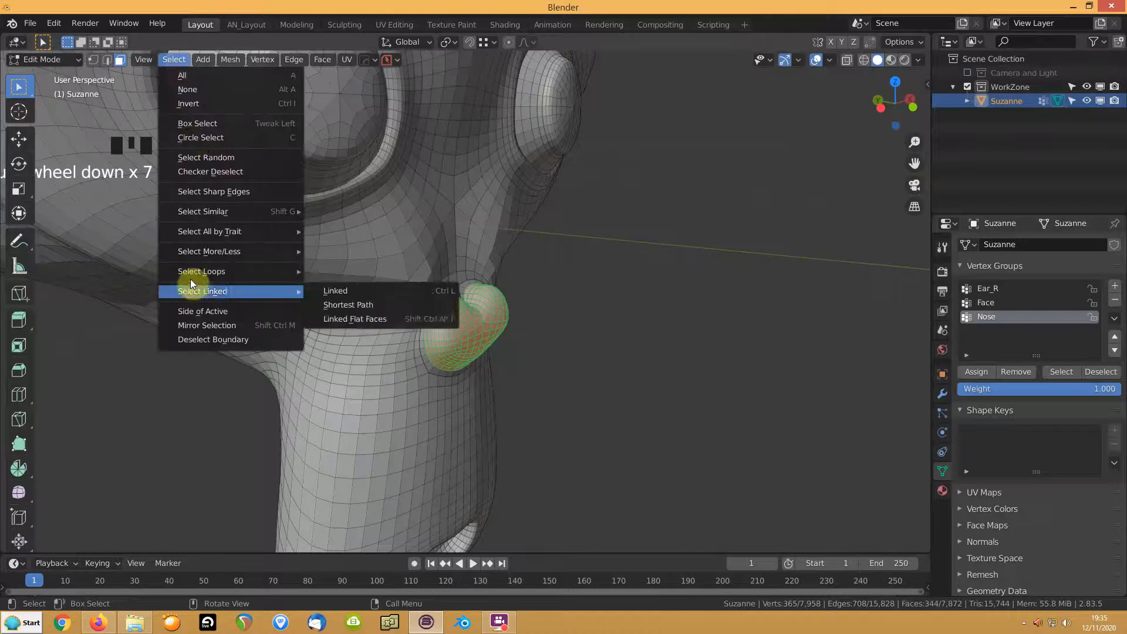
{"action": "mouse_move", "coordinate": [194, 273]}
{"action": "left_click", "coordinate": [367, 319]}
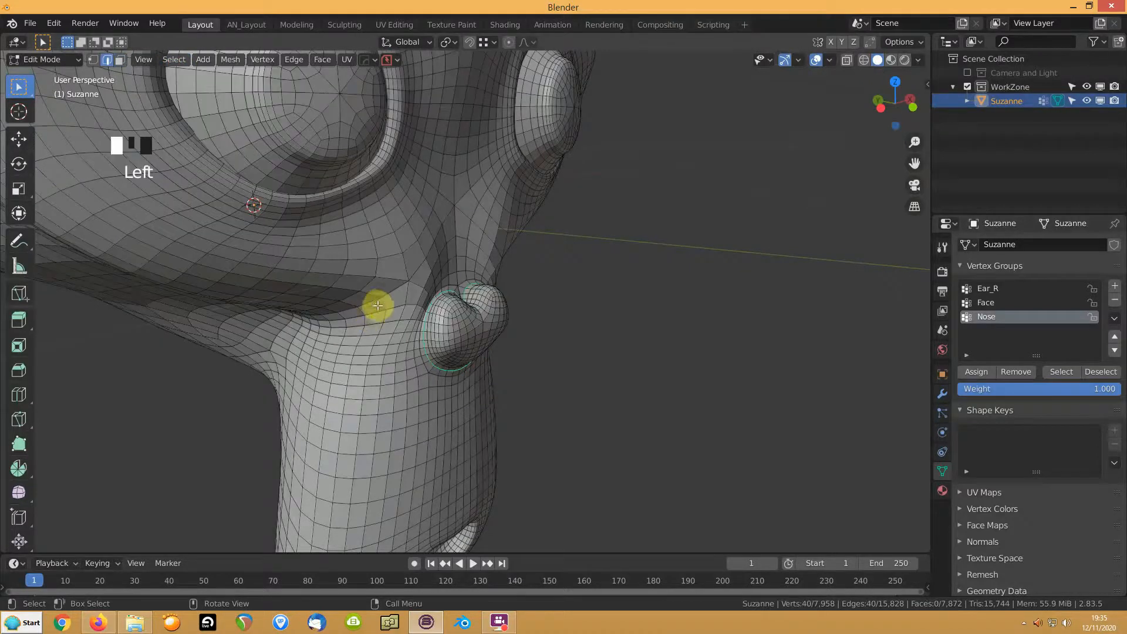
{"action": "scroll", "coordinate": [360, 249], "scroll_direction": "down", "scroll_amount": 7}
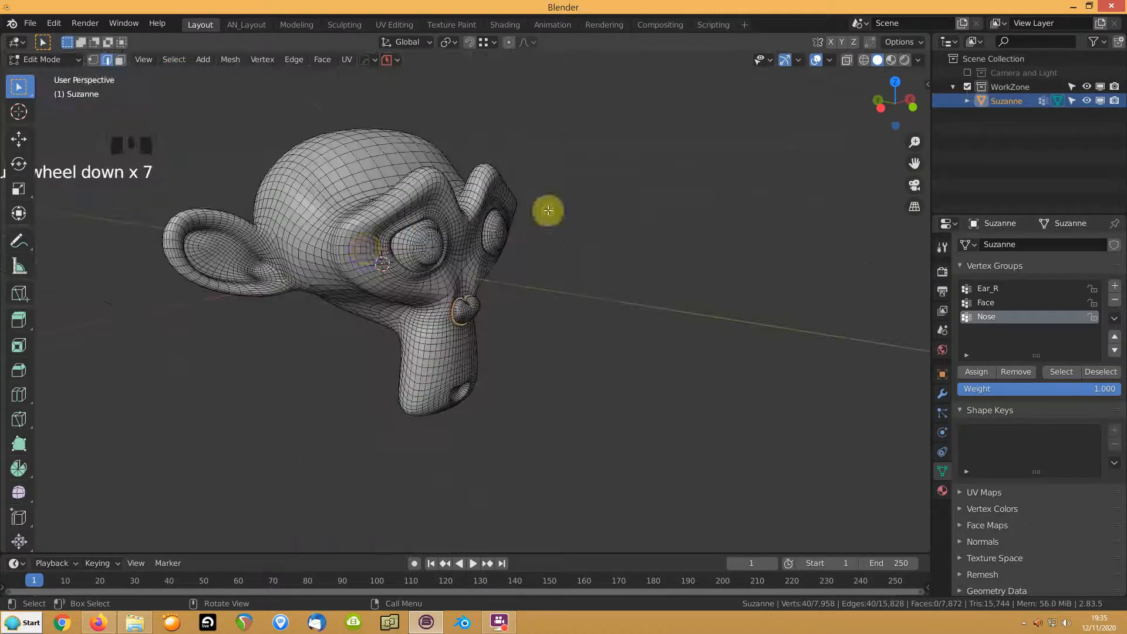
Select the Ear_R vertex group, reduce the selection to its boundary loop and mark that loop as a seam.
{"action": "middle_click_drag", "start_coordinate": [548, 212], "coordinate": [385, 229]}
{"action": "left_click", "coordinate": [987, 289]}
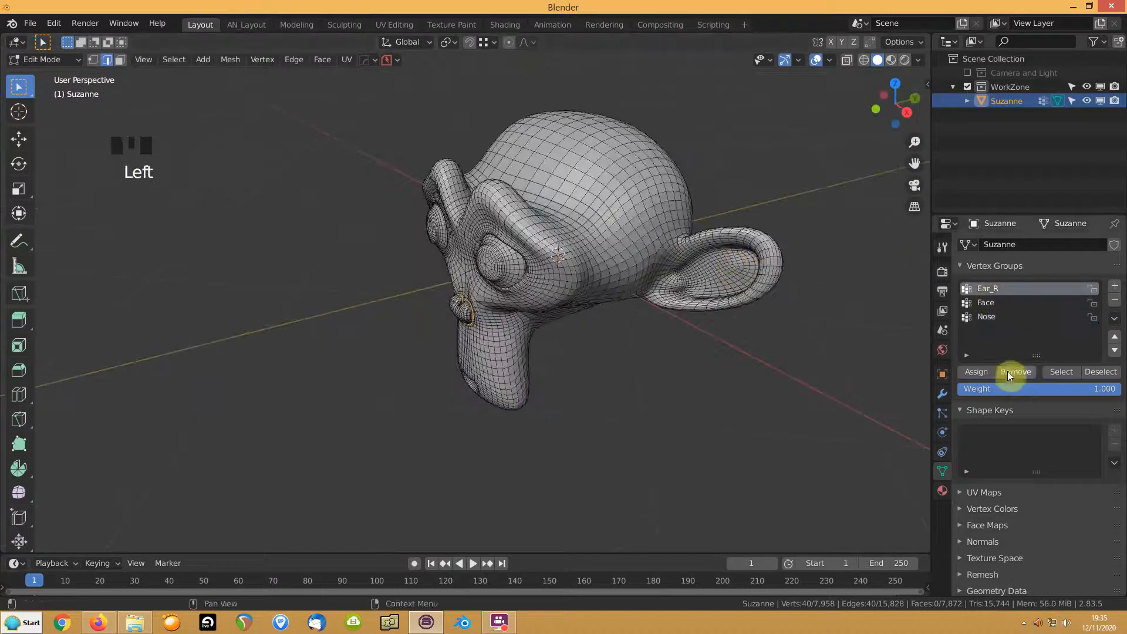
{"action": "left_click", "coordinate": [1065, 371]}
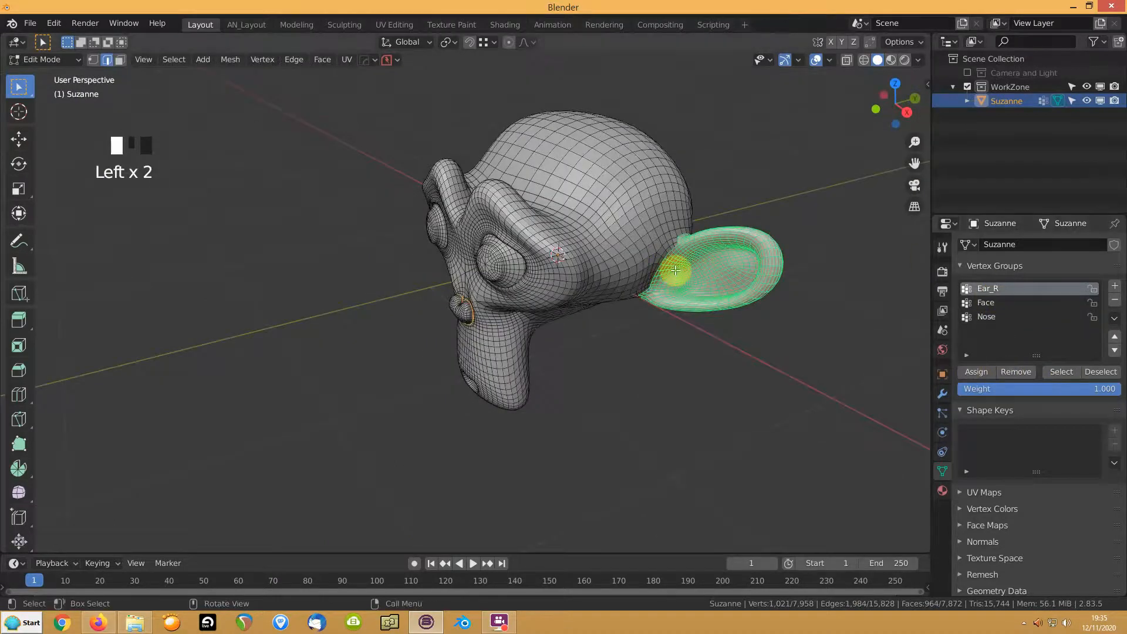
{"action": "key", "text": "shift+apostrophe"}
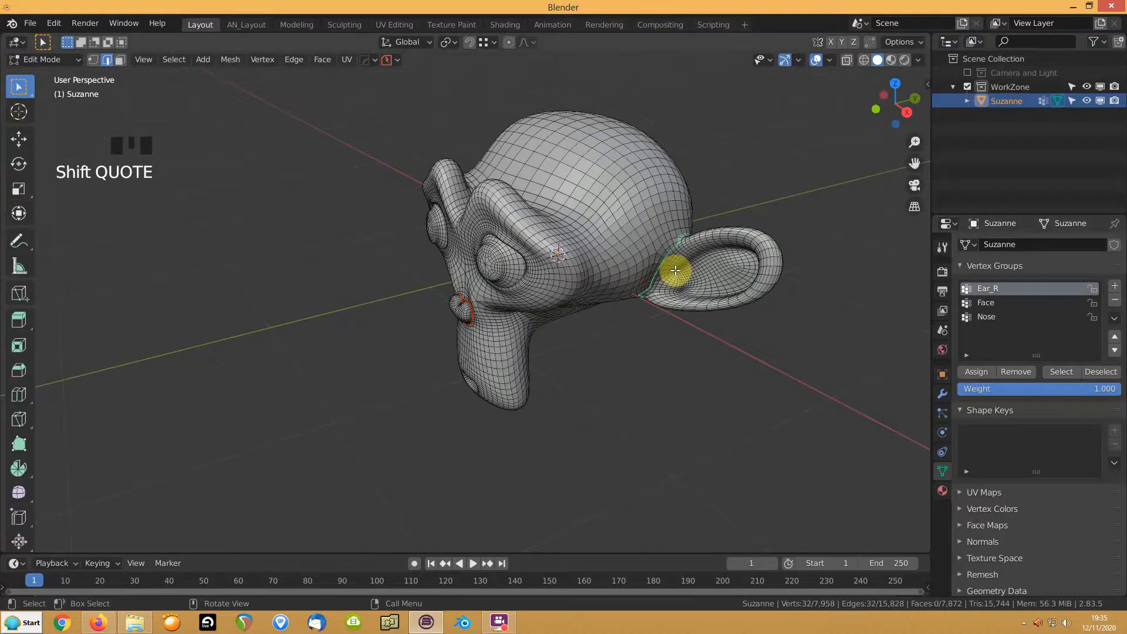
{"action": "middle_click_drag", "start_coordinate": [663, 282], "coordinate": [562, 269]}
In face selection mode, select the ear's linked faces delimited by the seam and hide all unselected geometry.
{"action": "left_click", "coordinate": [727, 284]}
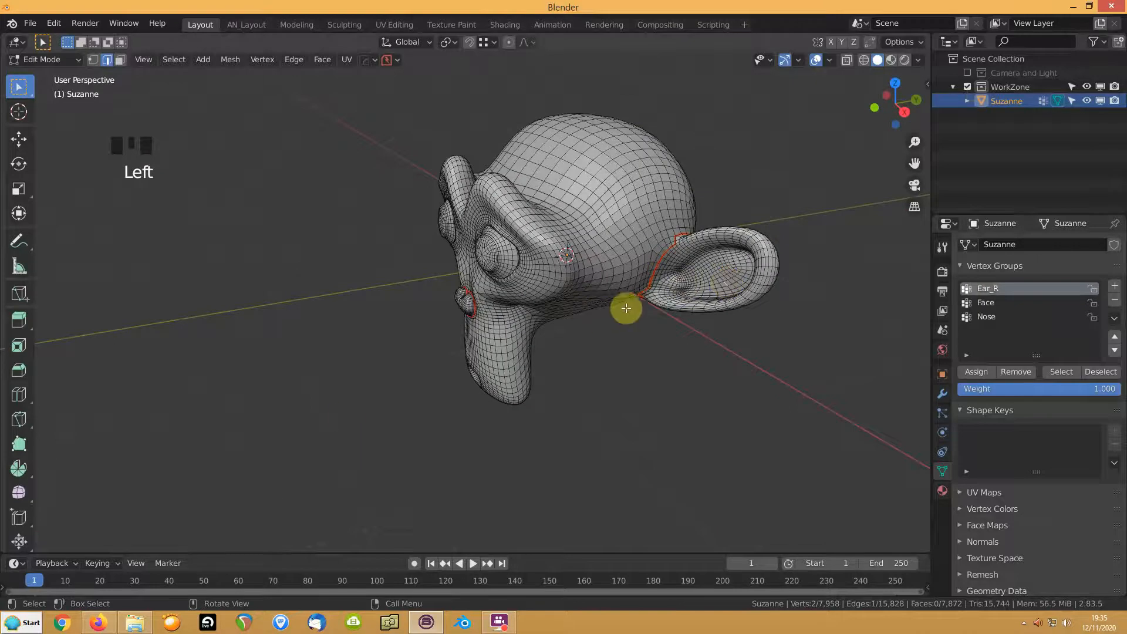
{"action": "key", "text": "3"}
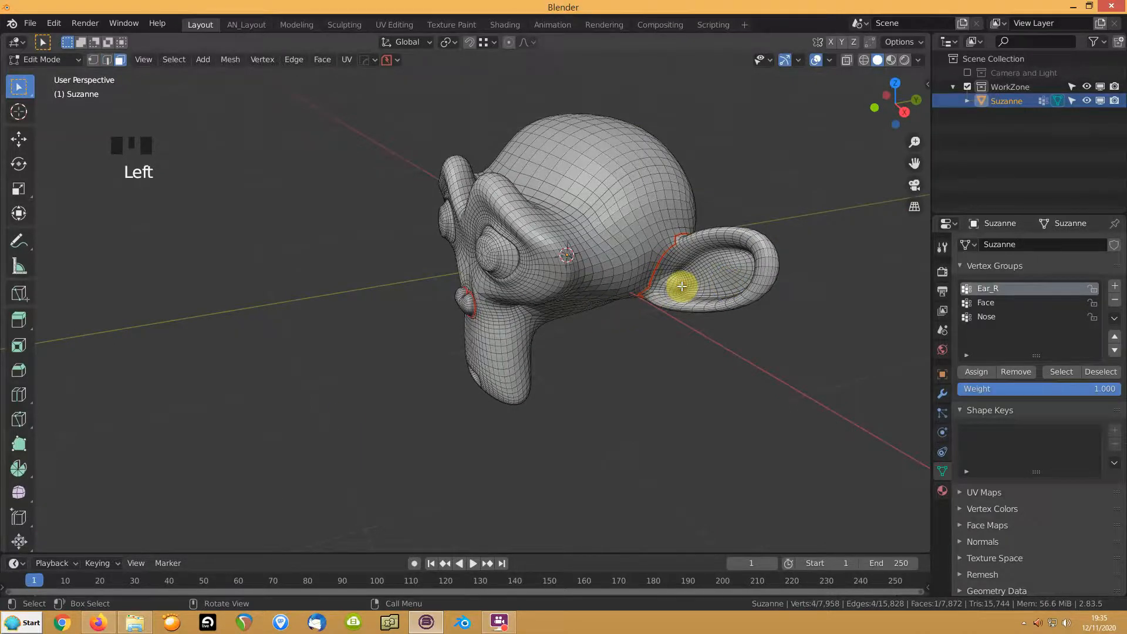
{"action": "key", "text": "l"}
{"action": "middle_click_drag", "start_coordinate": [717, 301], "coordinate": [677, 305]}
{"action": "scroll", "coordinate": [554, 278], "scroll_direction": "up", "scroll_amount": 4}
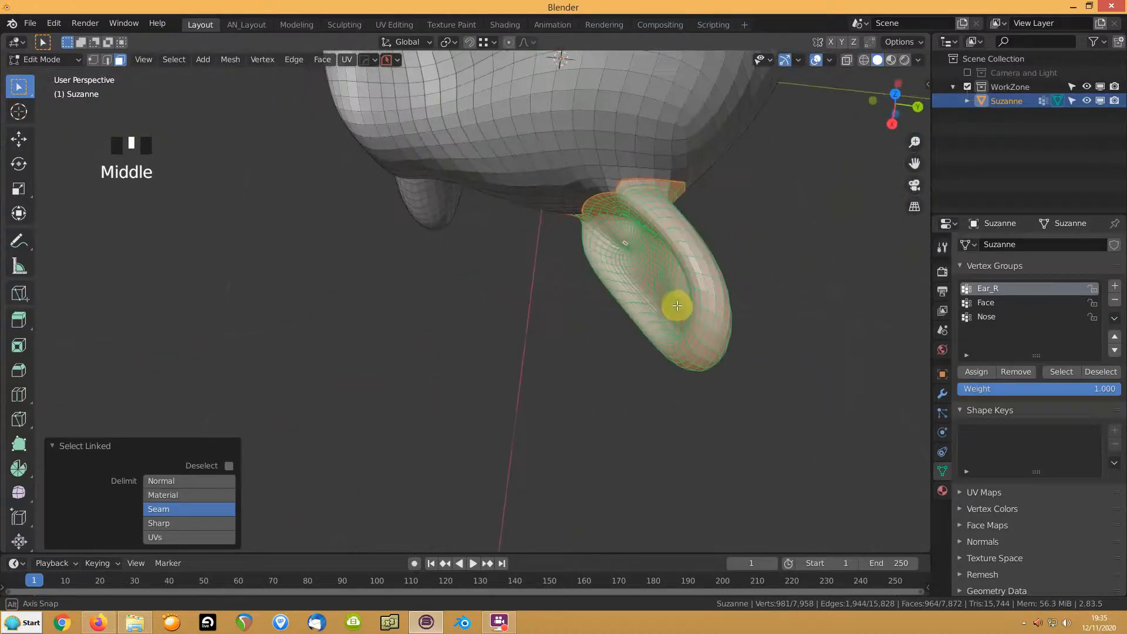
{"action": "key", "text": "shift+h"}
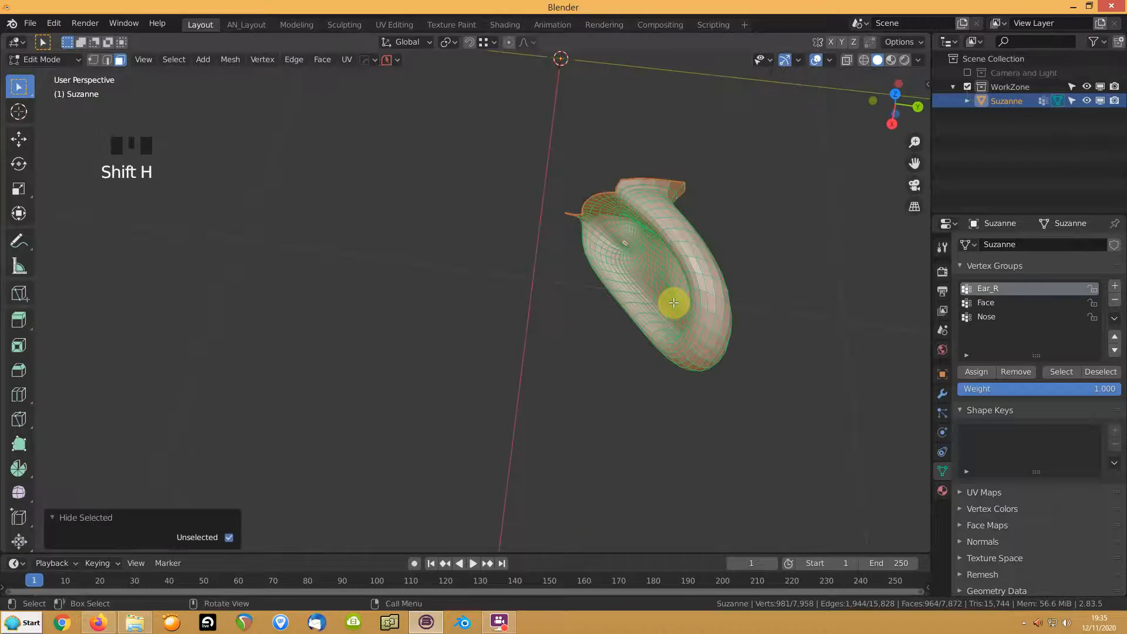
Pick a shortest edge path along the ear's outer rim from one side of its base to the other and mark it as a seam.
{"action": "left_click", "coordinate": [663, 228]}
{"action": "middle_click_drag", "start_coordinate": [663, 228], "coordinate": [563, 280]}
{"action": "key", "text": "2"}
{"action": "left_click", "coordinate": [702, 193]}
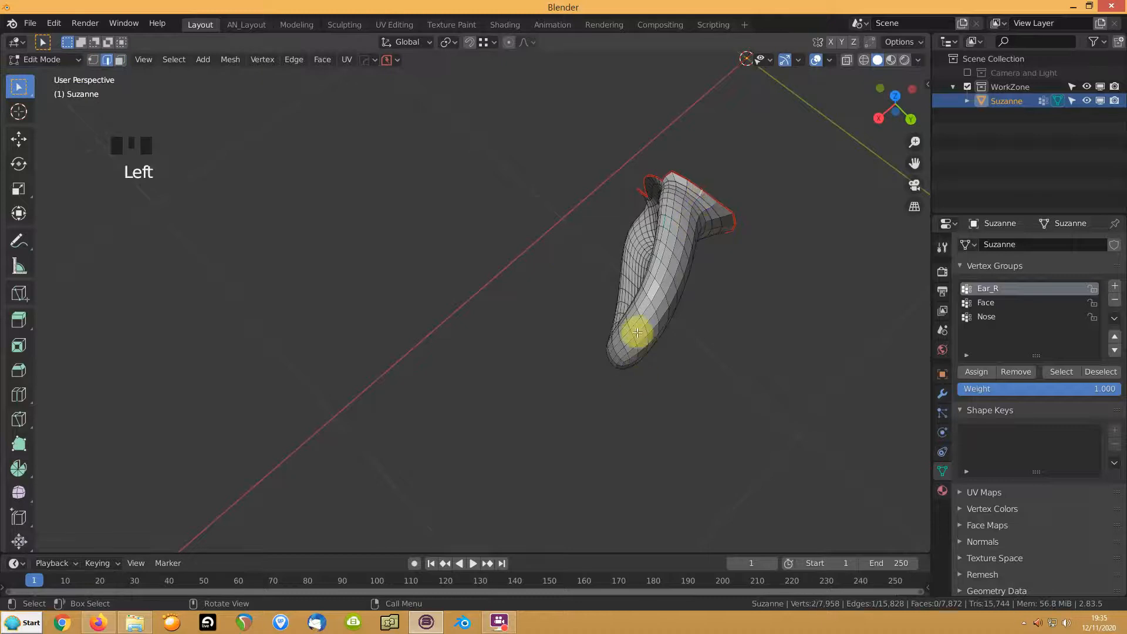
{"action": "left_click", "coordinate": [611, 357], "text": "ctrl"}
{"action": "middle_click_drag", "start_coordinate": [610, 357], "coordinate": [706, 384]}
{"action": "left_click", "coordinate": [644, 411], "text": "ctrl"}
{"action": "middle_click_drag", "start_coordinate": [644, 410], "coordinate": [648, 298]}
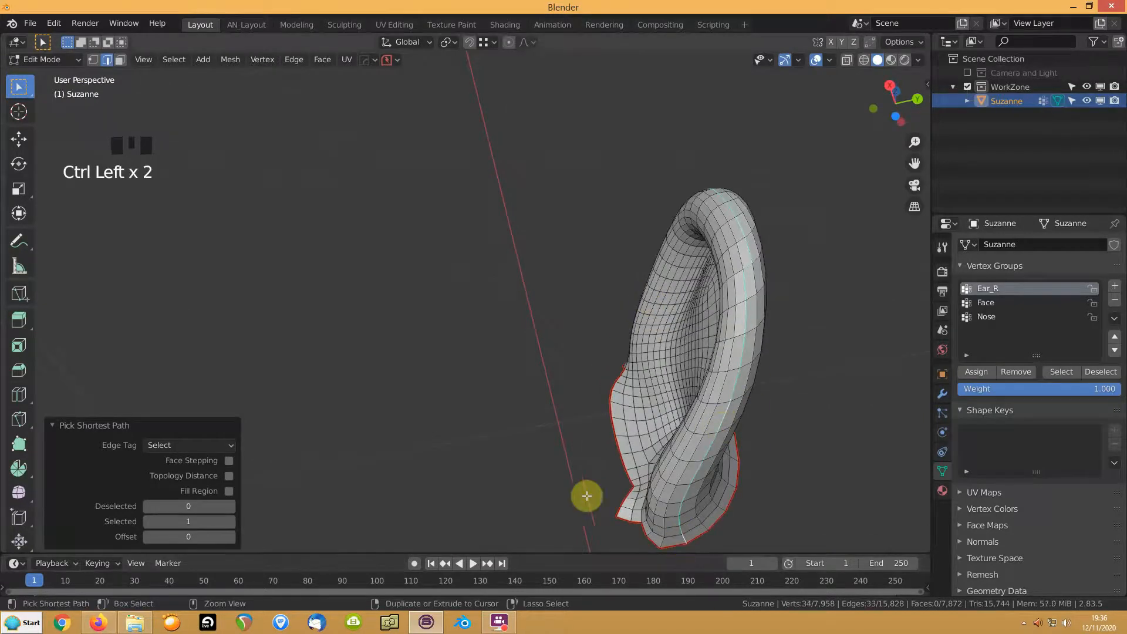
{"action": "key", "text": "grave"}
{"action": "middle_click_drag", "start_coordinate": [591, 448], "coordinate": [699, 353]}
{"action": "scroll", "coordinate": [699, 352], "scroll_direction": "down", "scroll_amount": 1}
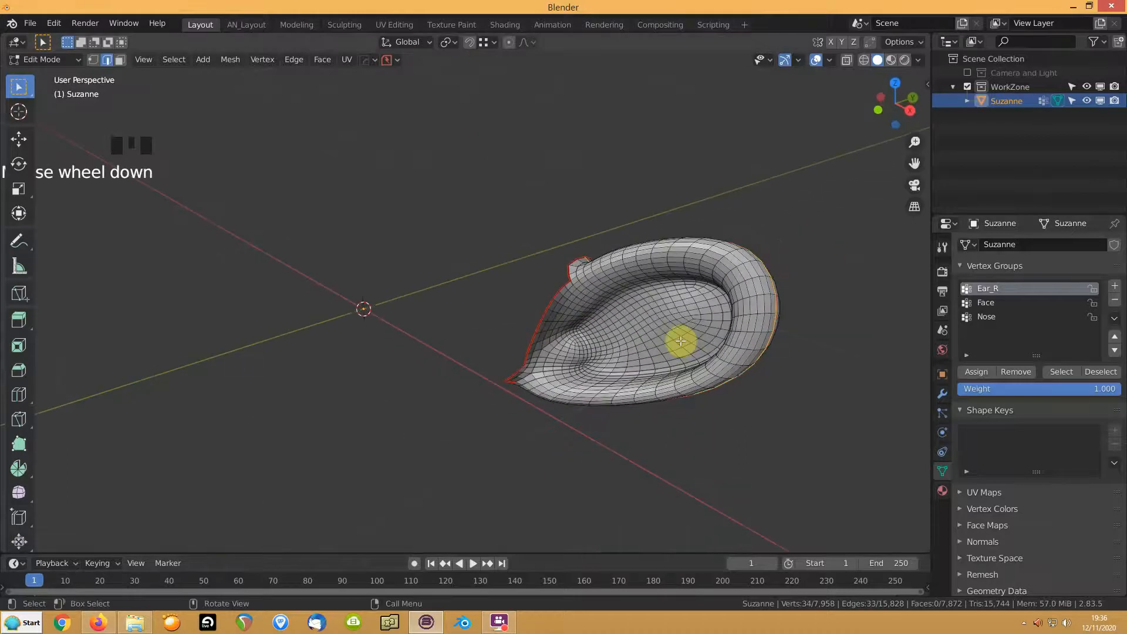
Select the linked faces on the ear's front up to the seam and assign them to a new vertex group named Ear_RFront.
{"action": "key", "text": "3"}
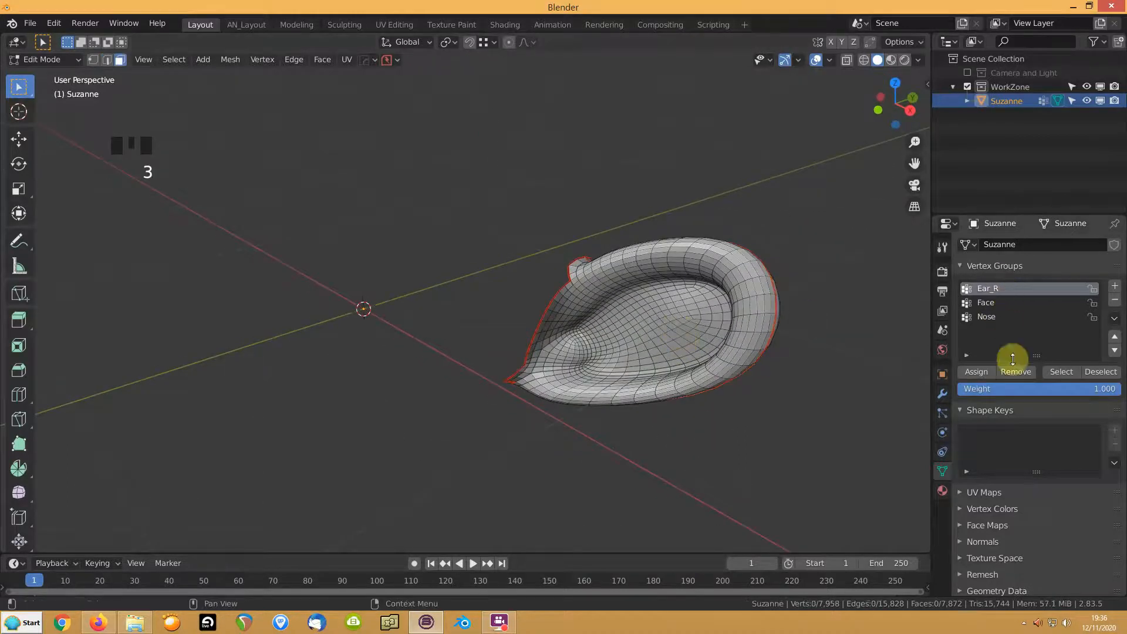
{"action": "left_click", "coordinate": [1065, 375]}
{"action": "left_click", "coordinate": [648, 330]}
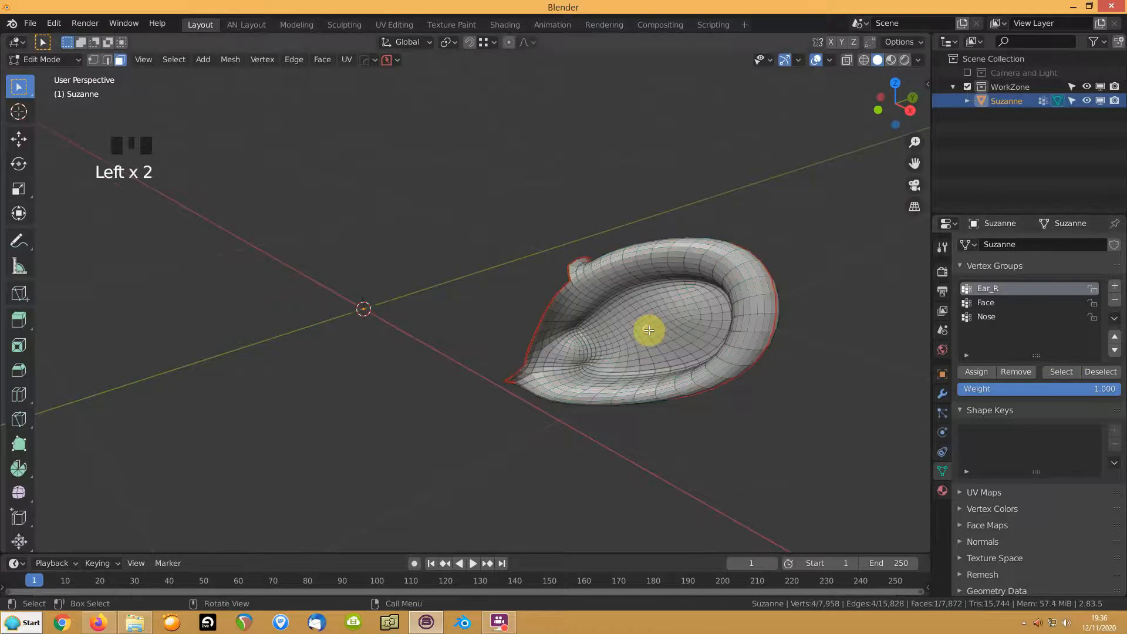
{"action": "key", "text": "l"}
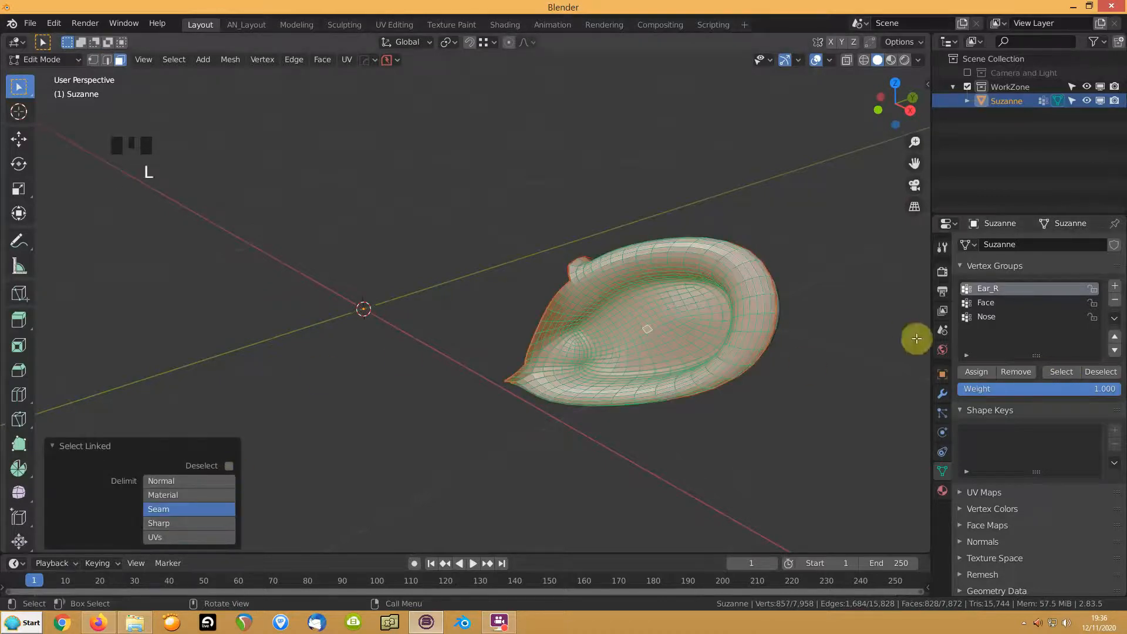
{"action": "left_click", "coordinate": [1115, 287]}
{"action": "left_click", "coordinate": [982, 332]}
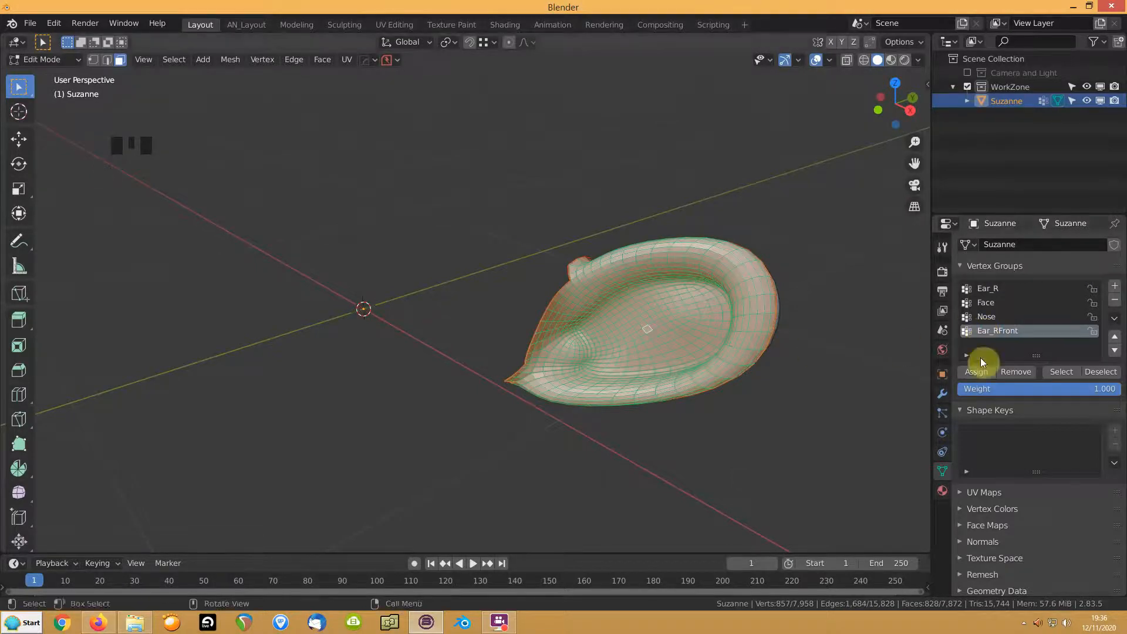
Test the Ear_RFront vertex group by dropping the selection, selecting the group's faces and inspecting the ear from several sides.
{"action": "left_click", "coordinate": [664, 423]}
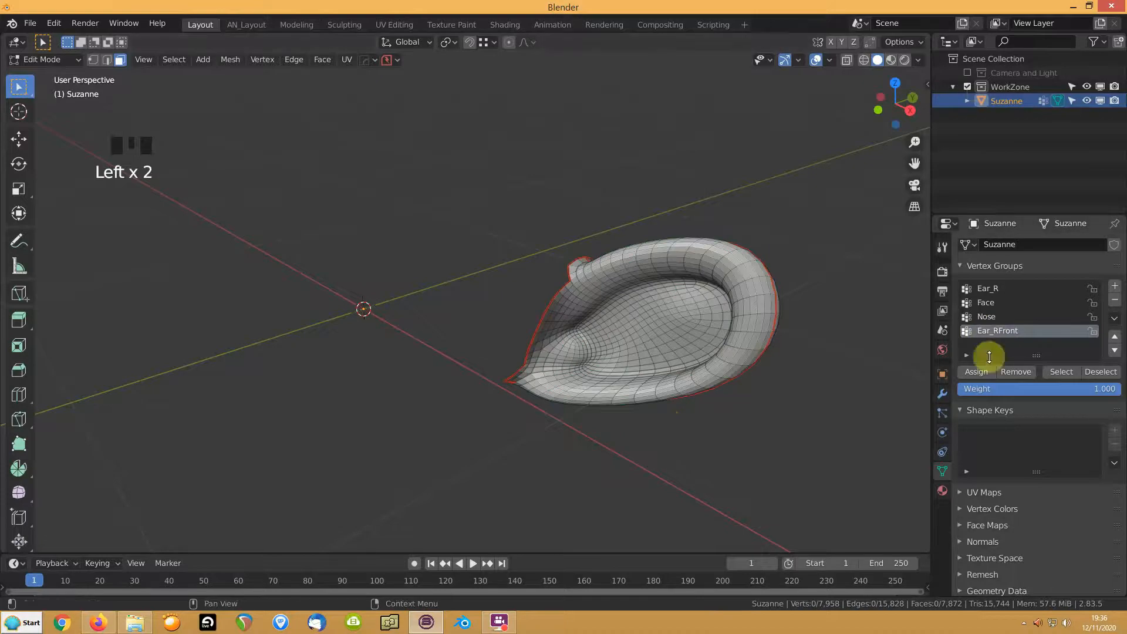
{"action": "middle_click_drag", "start_coordinate": [762, 314], "coordinate": [643, 323]}
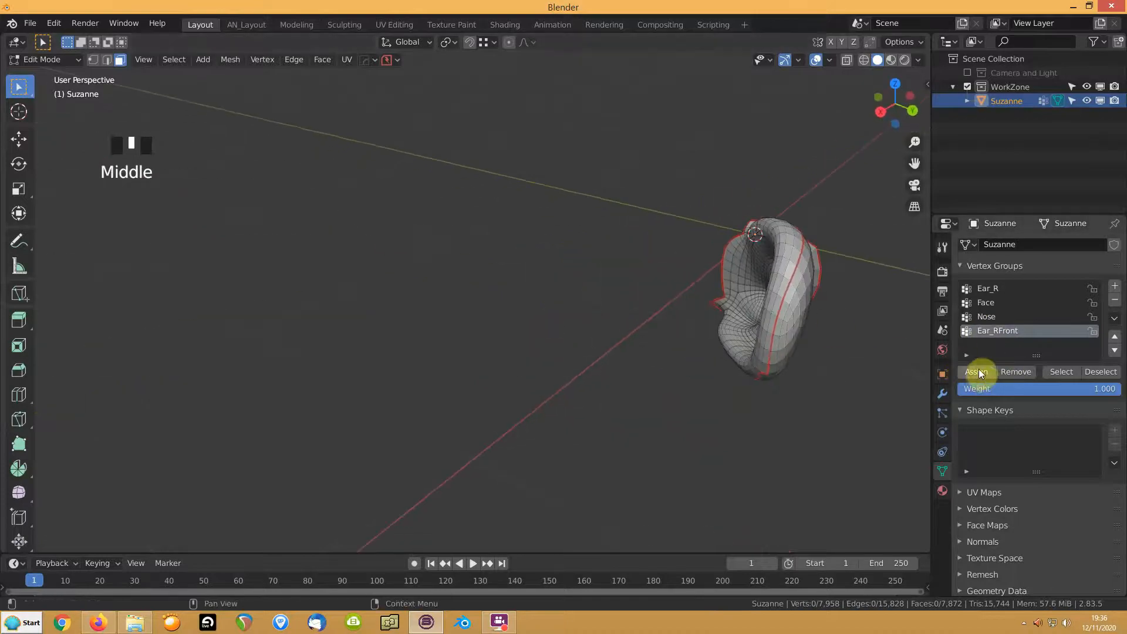
{"action": "left_click", "coordinate": [1055, 372]}
{"action": "middle_click_drag", "start_coordinate": [767, 307], "coordinate": [724, 259]}
{"action": "scroll", "coordinate": [735, 282], "scroll_direction": "up", "scroll_amount": 2}
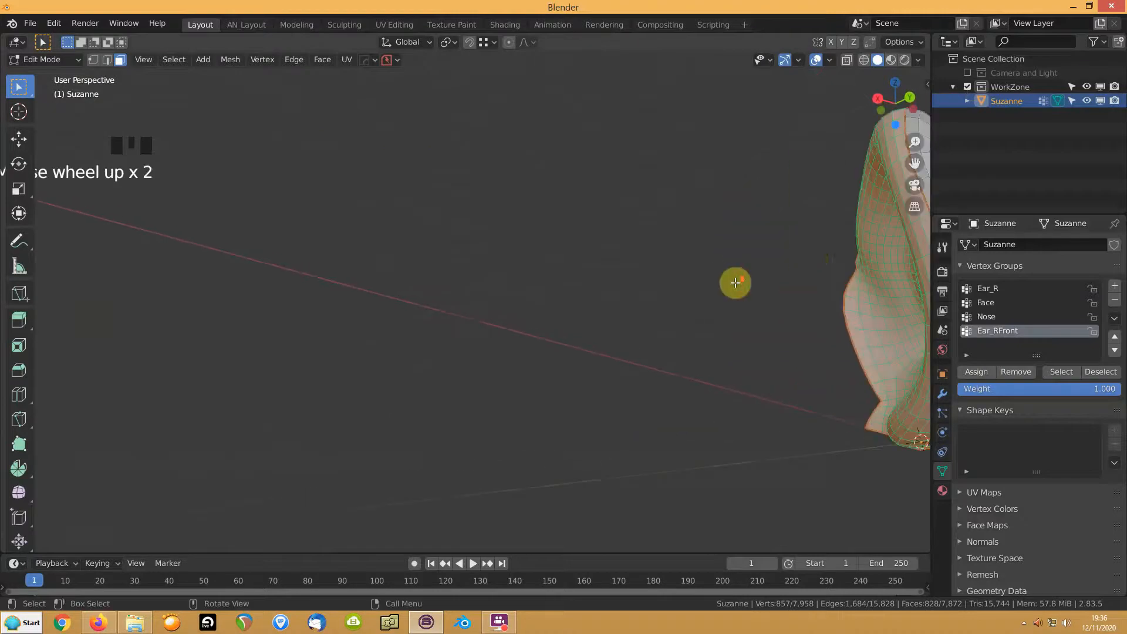
{"action": "scroll", "coordinate": [812, 259], "scroll_direction": "down", "scroll_amount": 3}
{"action": "scroll", "coordinate": [812, 259], "scroll_direction": "down", "scroll_amount": 1}
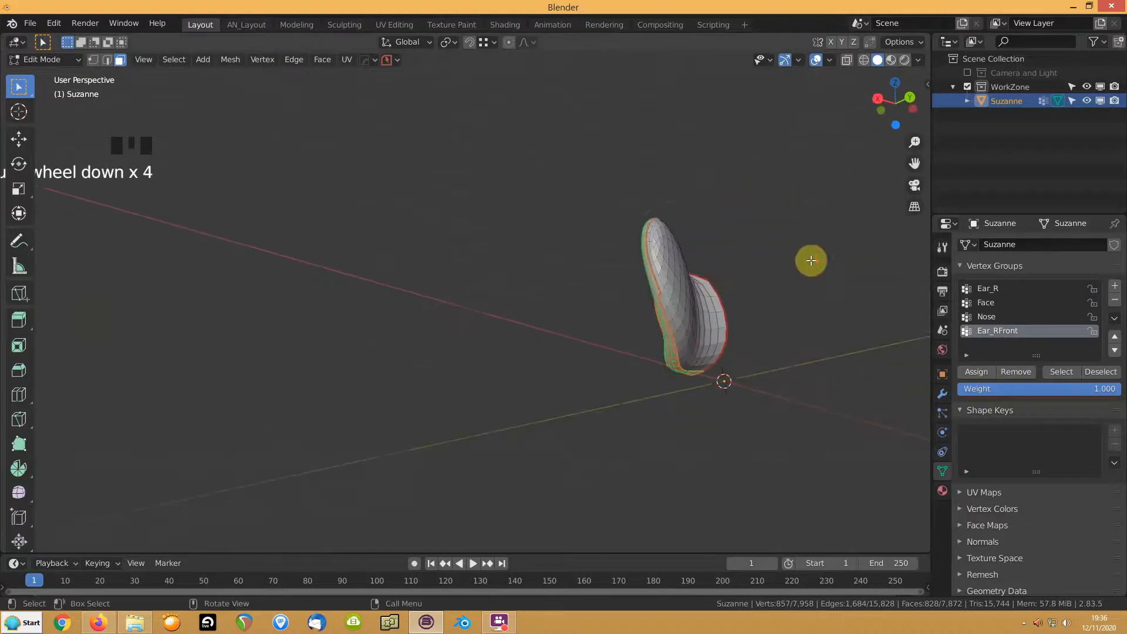
Select the whole ear and subtract the Ear_RFront group, toggling the group on and off again, to isolate the ear's back faces.
{"action": "left_click", "coordinate": [1100, 371]}
{"action": "key", "text": "a"}
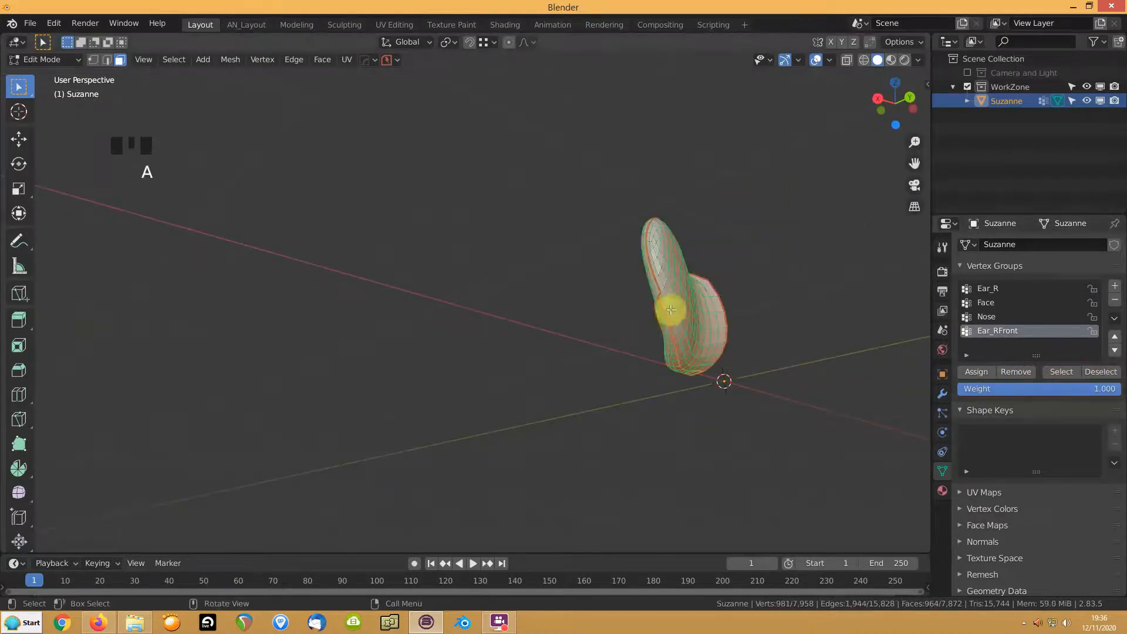
{"action": "left_click", "coordinate": [1096, 374]}
{"action": "middle_click_drag", "start_coordinate": [644, 320], "coordinate": [682, 350]}
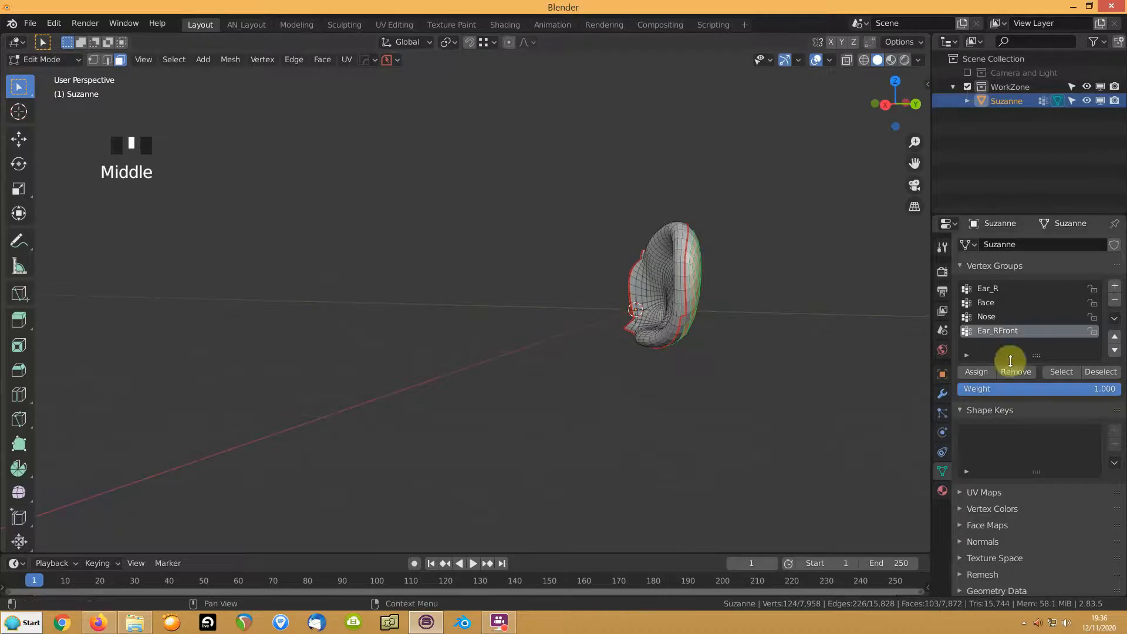
{"action": "left_click", "coordinate": [1063, 374]}
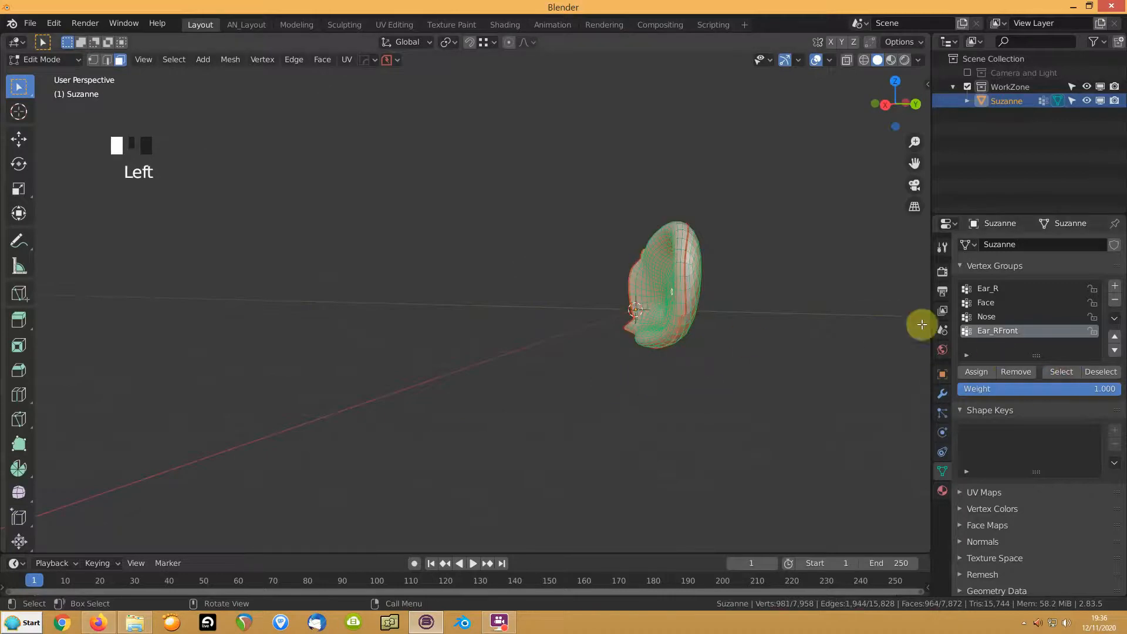
{"action": "left_click", "coordinate": [1099, 373]}
{"action": "middle_click_drag", "start_coordinate": [706, 375], "coordinate": [634, 309]}
{"action": "scroll", "coordinate": [681, 344], "scroll_direction": "up", "scroll_amount": 3}
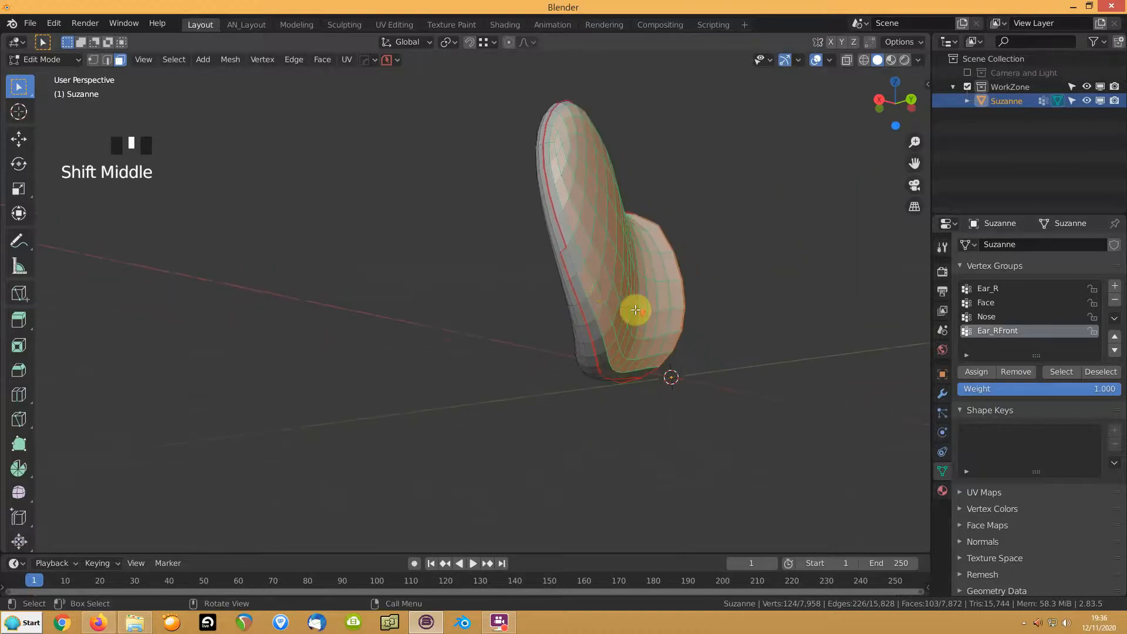
Grow the ear's back-face selection by one ring out to the seam, then subtract Ear_RFront and grow it again.
{"action": "scroll", "coordinate": [635, 309], "scroll_direction": "up", "scroll_amount": 2}
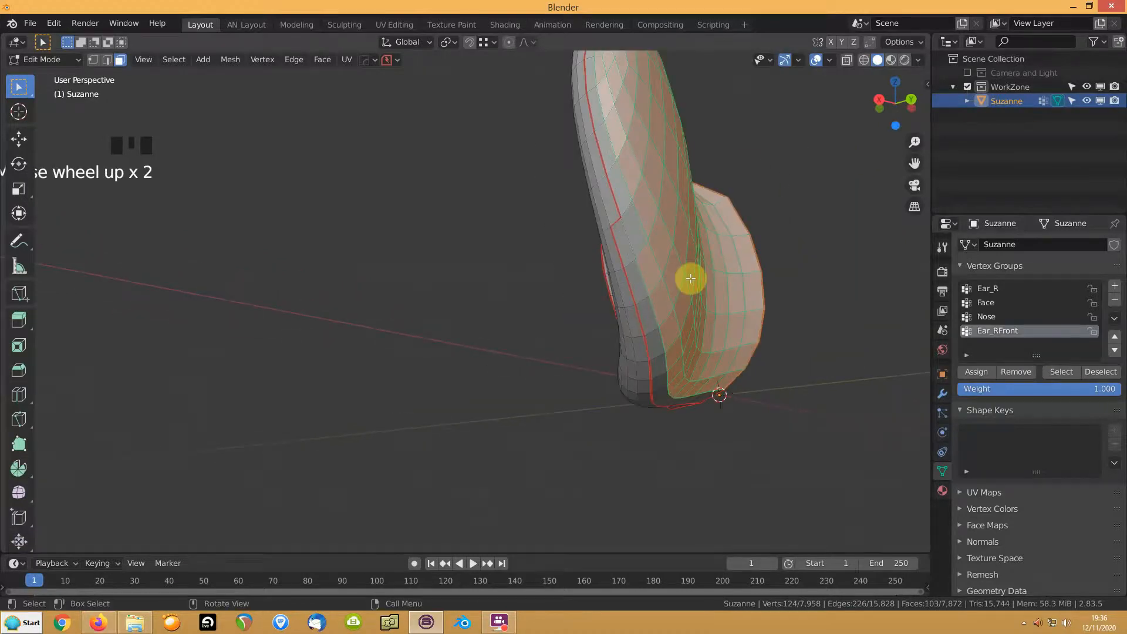
{"action": "mouse_move", "coordinate": [677, 254]}
{"action": "middle_mouse_down"}
{"action": "mouse_move", "coordinate": [637, 350]}
{"action": "mouse_move", "coordinate": [630, 270]}
{"action": "mouse_move", "coordinate": [661, 259]}
{"action": "mouse_move", "coordinate": [656, 247]}
{"action": "middle_mouse_up"}
{"action": "key", "text": "ctrl+KP_Add"}
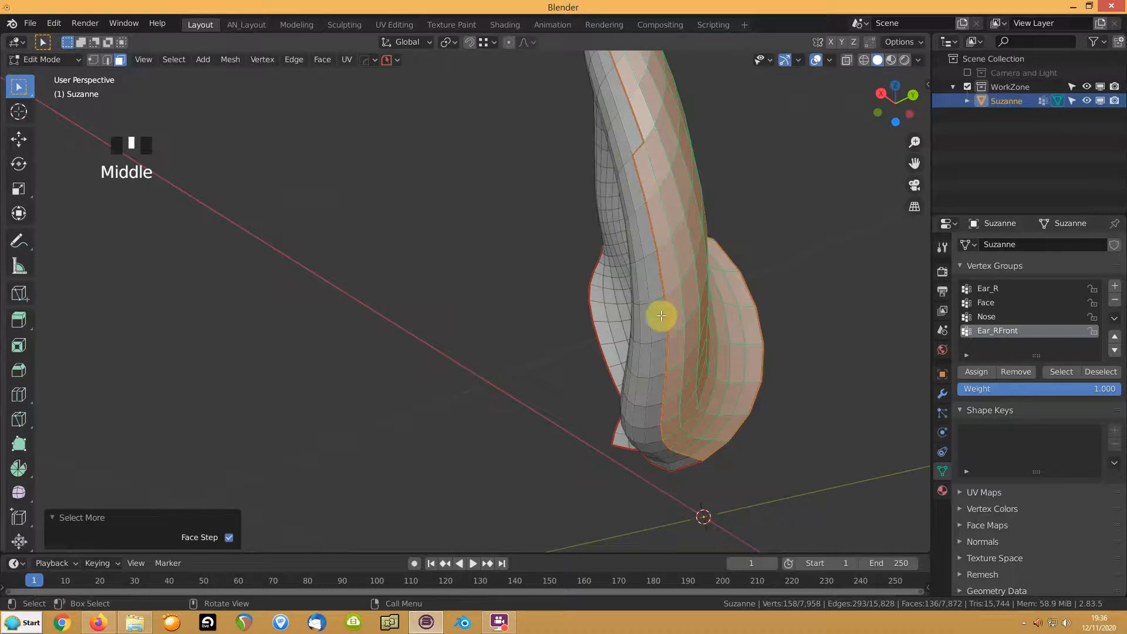
{"action": "middle_click_drag", "start_coordinate": [614, 139], "coordinate": [620, 150]}
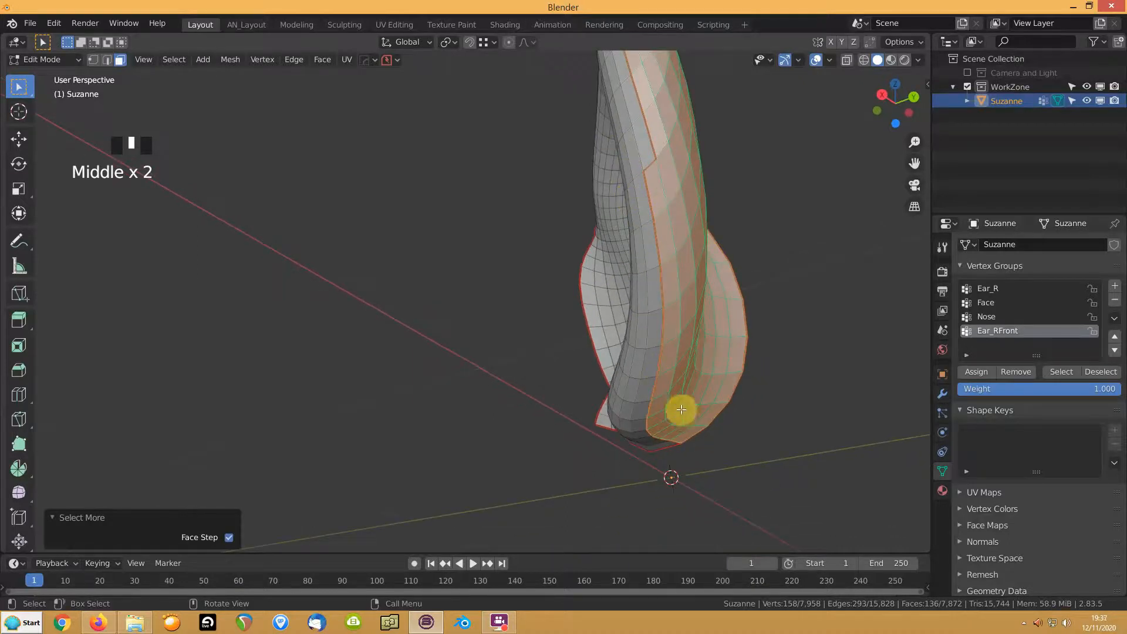
{"action": "left_click", "coordinate": [1101, 371]}
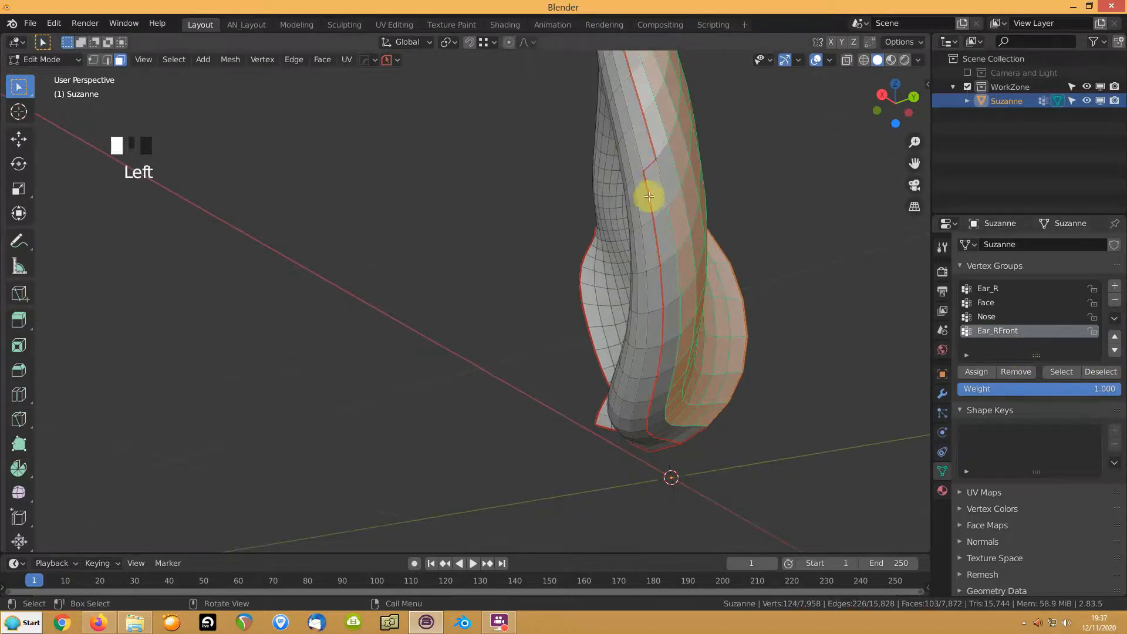
{"action": "key", "text": "ctrl+KP_Add"}
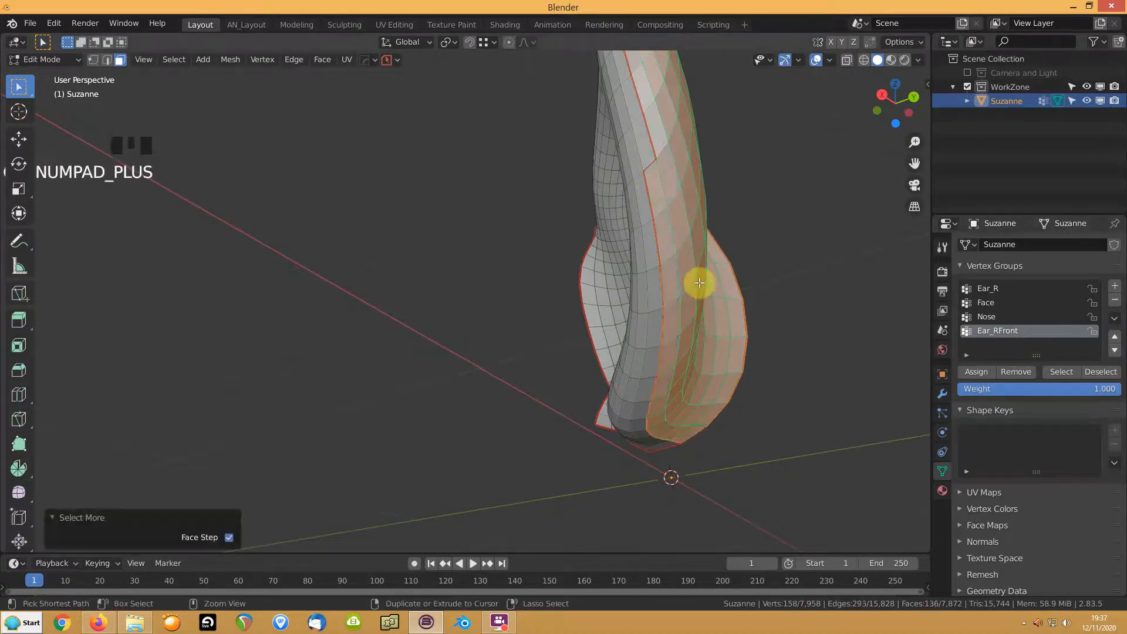
{"action": "middle_click_drag", "start_coordinate": [660, 194], "coordinate": [546, 242]}
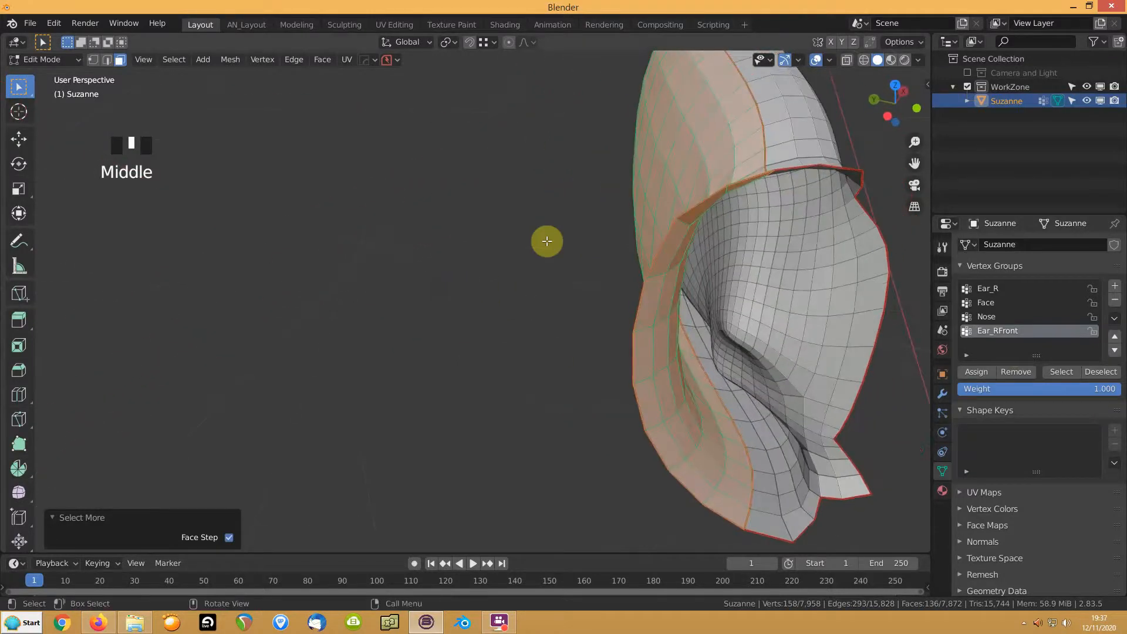
Add a new vertex group named EARRBk and assign the selected back faces of the ear to it.
{"action": "left_click", "coordinate": [1114, 287]}
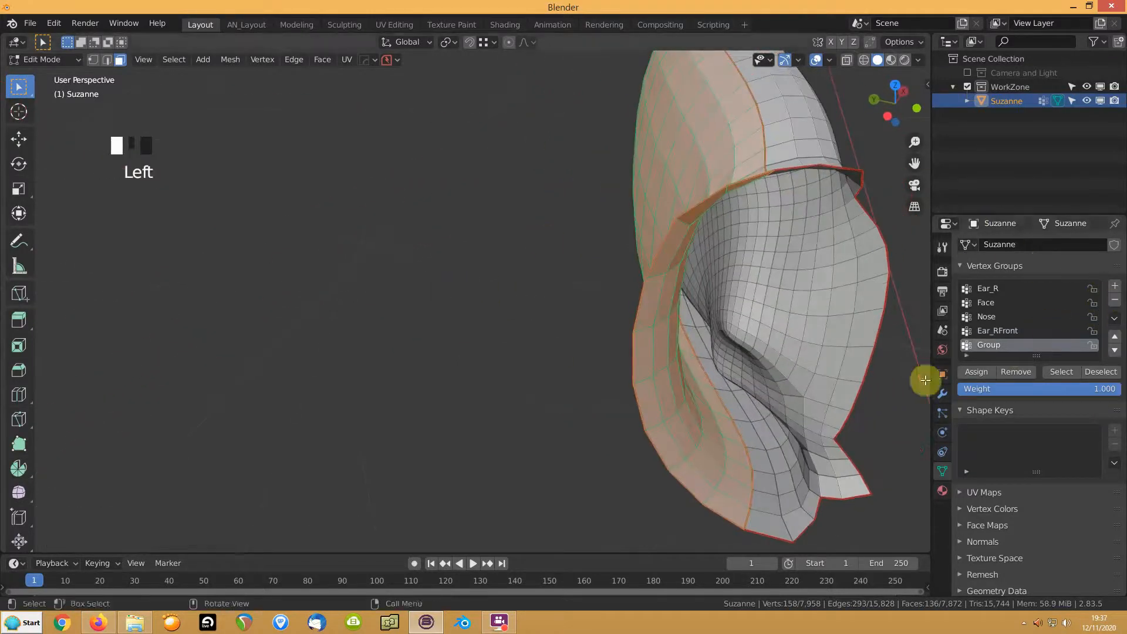
{"action": "triple_click", "coordinate": [995, 344]}
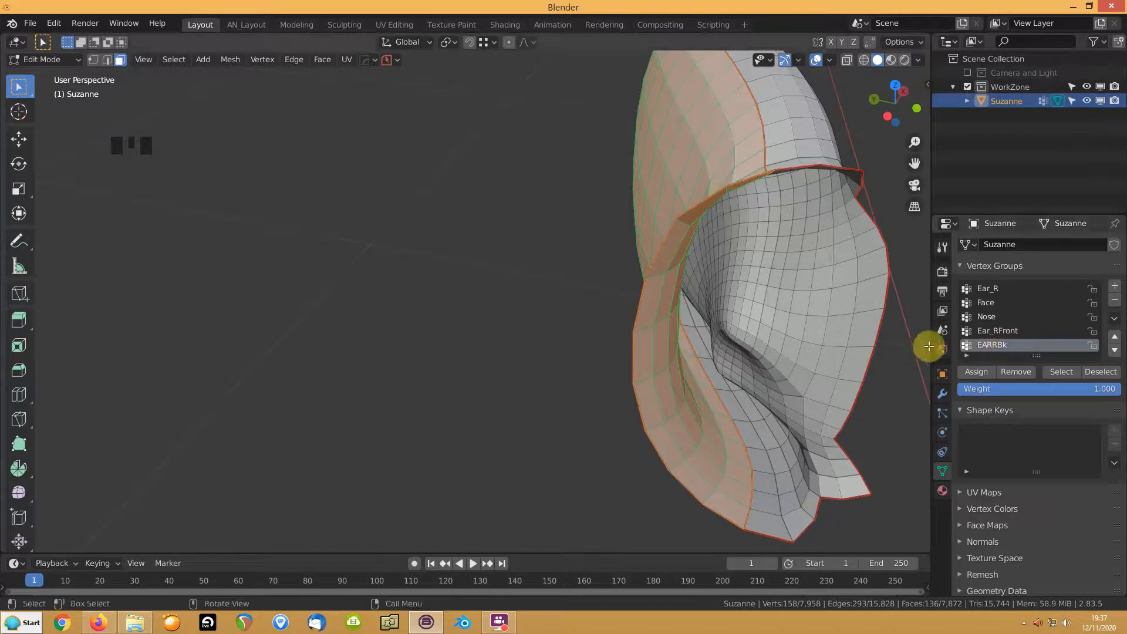
{"action": "left_click", "coordinate": [978, 375]}
Test the Ear_RFront and EARRBk vertex groups by selecting each one's faces in turn and dropping the selection after each.
{"action": "left_click", "coordinate": [574, 336]}
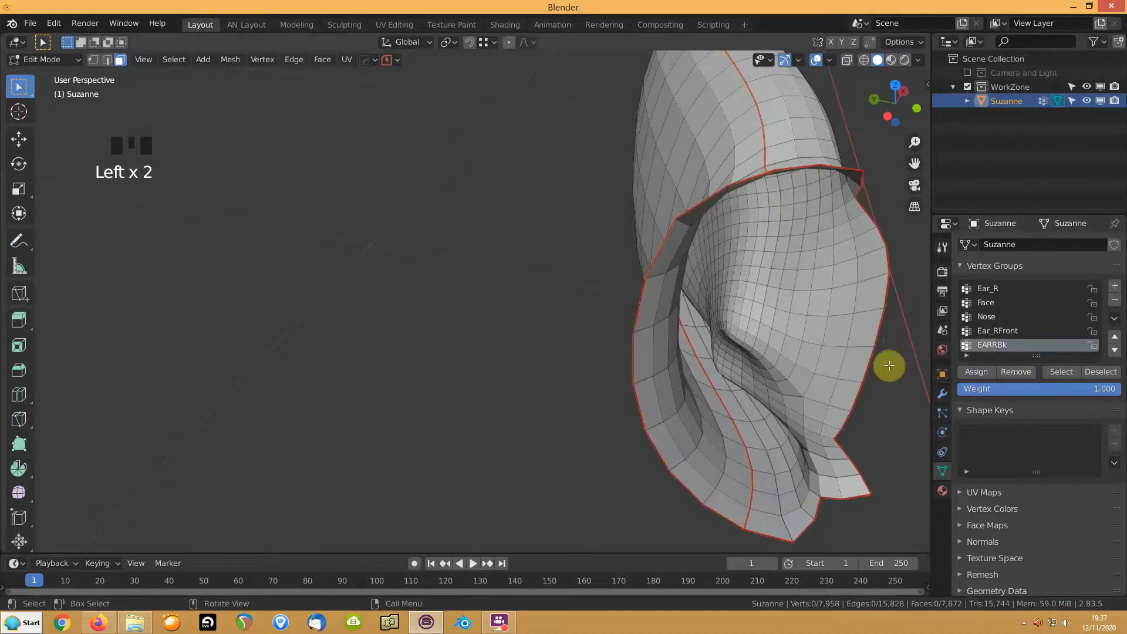
{"action": "left_click", "coordinate": [992, 334]}
{"action": "left_click", "coordinate": [1063, 373]}
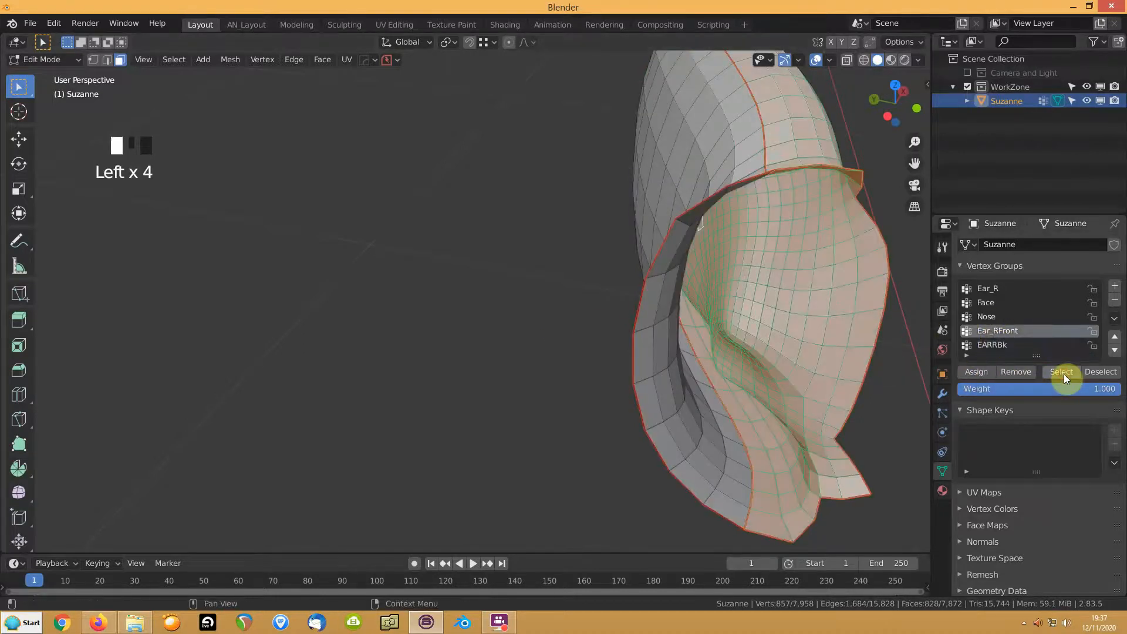
{"action": "left_click", "coordinate": [1101, 373]}
{"action": "left_click", "coordinate": [1001, 345]}
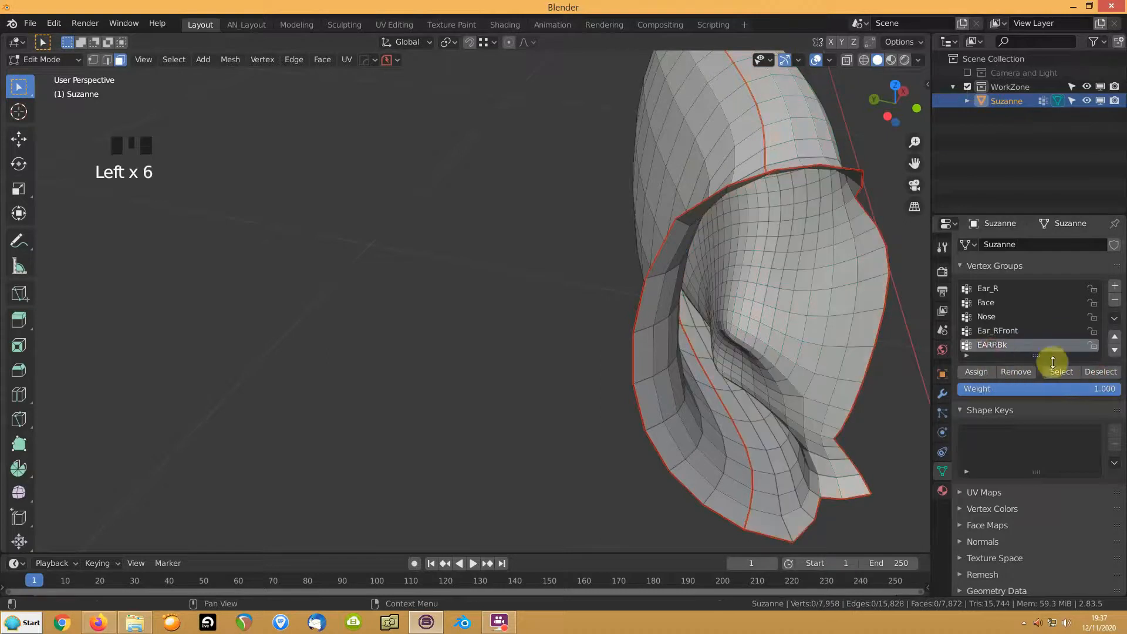
{"action": "left_click", "coordinate": [1063, 373]}
{"action": "left_click", "coordinate": [534, 356]}
Reselect the EARRBk group's faces and hide all unselected geometry to isolate the back of the ear.
{"action": "scroll", "coordinate": [531, 354], "scroll_direction": "down", "scroll_amount": 6}
{"action": "middle_click_drag", "start_coordinate": [531, 354], "coordinate": [515, 276]}
{"action": "scroll", "coordinate": [466, 264], "scroll_direction": "up", "scroll_amount": 6}
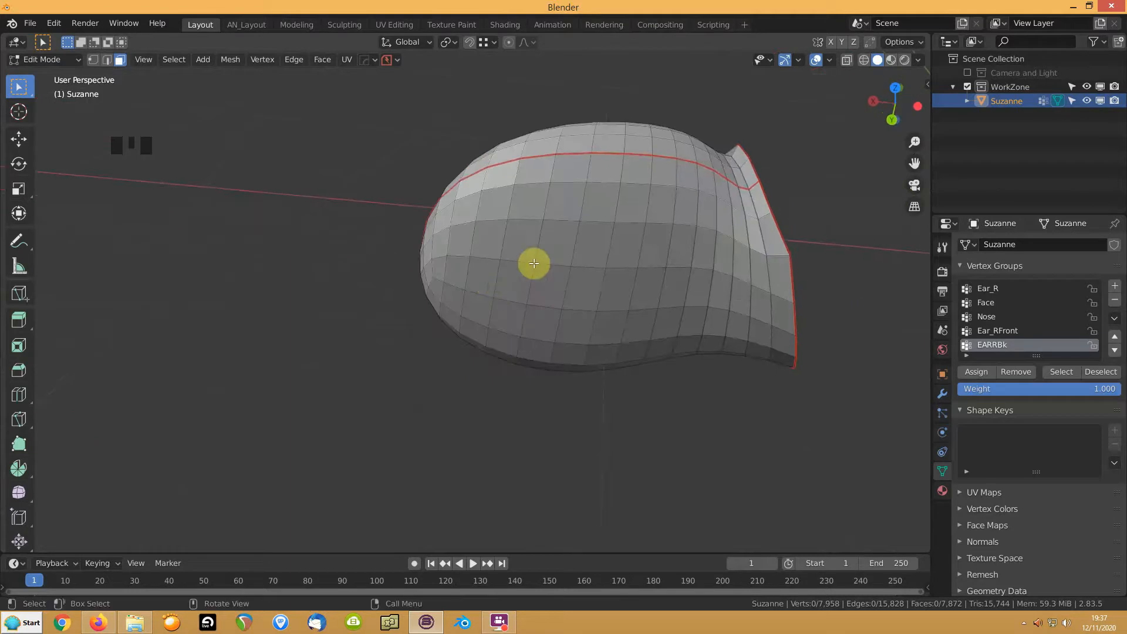
{"action": "left_click", "coordinate": [1062, 372]}
{"action": "left_click", "coordinate": [568, 301]}
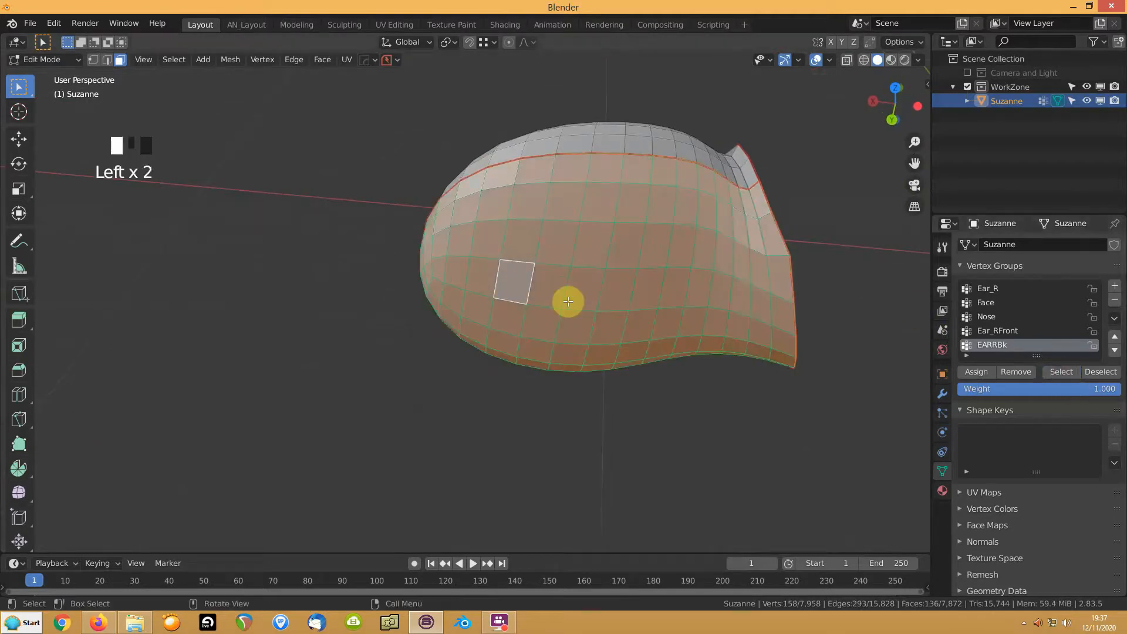
{"action": "key", "text": "shift+h"}
Inspect the isolated ear back from its inner side, along its rim and as a whole.
{"action": "middle_click_drag", "start_coordinate": [568, 301], "coordinate": [650, 264]}
{"action": "left_click", "coordinate": [650, 264]}
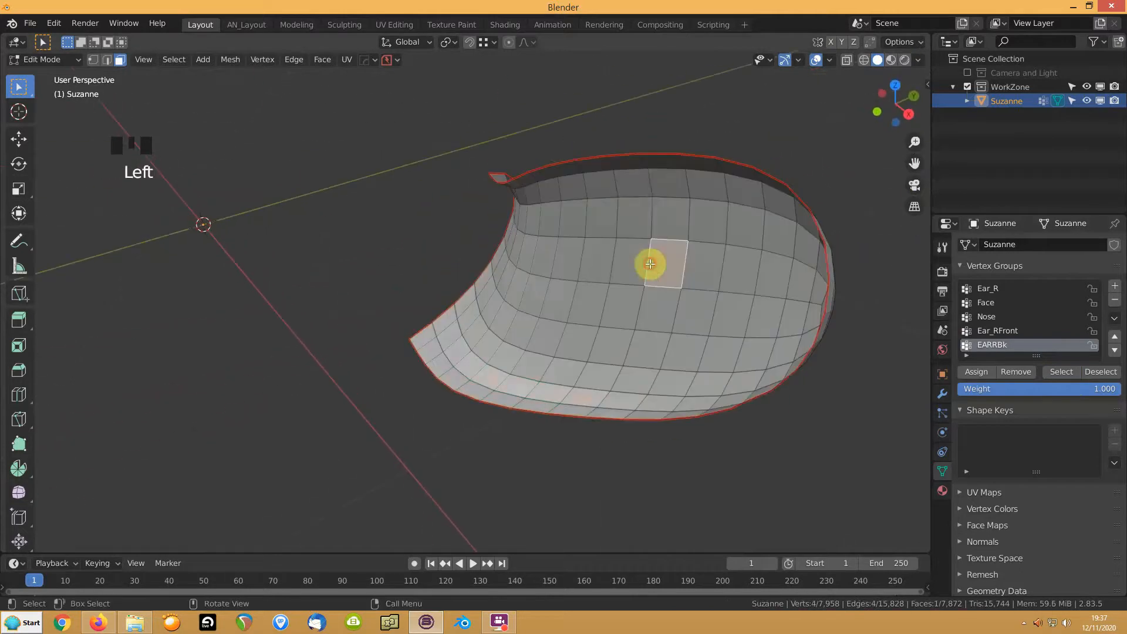
{"action": "middle_click_drag", "start_coordinate": [649, 184], "coordinate": [536, 290], "text": "shift"}
{"action": "scroll", "coordinate": [568, 252], "scroll_direction": "up", "scroll_amount": 5}
{"action": "middle_click_drag", "start_coordinate": [569, 251], "coordinate": [569, 320]}
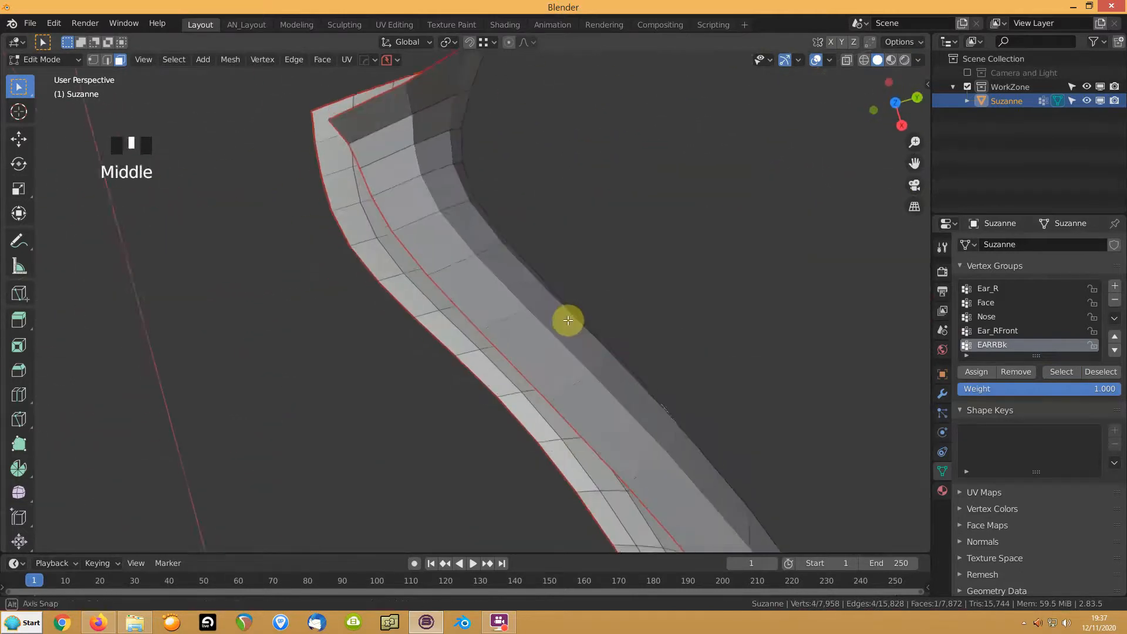
{"action": "scroll", "coordinate": [568, 320], "scroll_direction": "down", "scroll_amount": 7}
{"action": "middle_click_drag", "start_coordinate": [594, 357], "coordinate": [547, 298]}
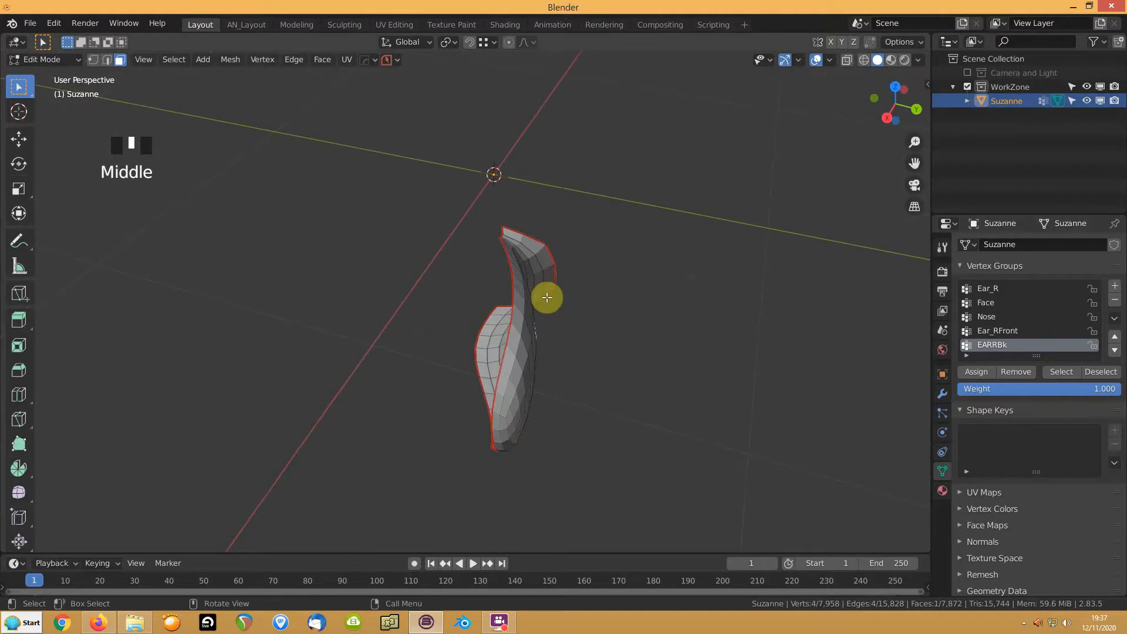
Reveal all hidden geometry and reduce the selection to a single face on the back of the head.
{"action": "key", "text": "alt+h"}
{"action": "left_click", "coordinate": [595, 277]}
{"action": "middle_click_drag", "start_coordinate": [646, 263], "coordinate": [497, 274], "text": "shift"}
{"action": "middle_click_drag", "start_coordinate": [599, 296], "coordinate": [574, 320]}
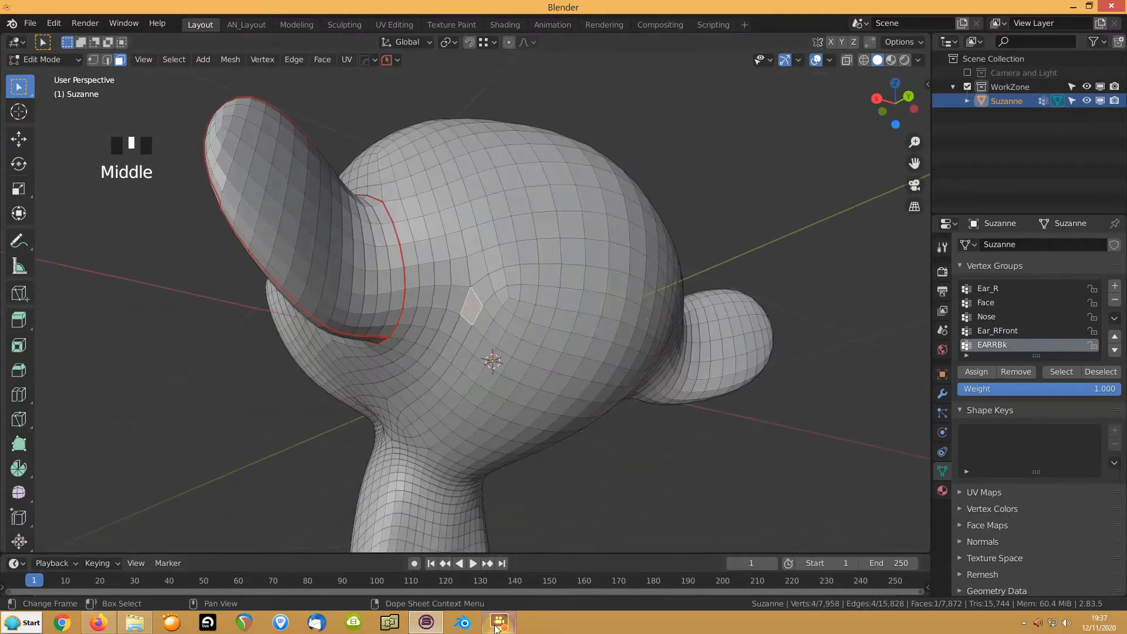